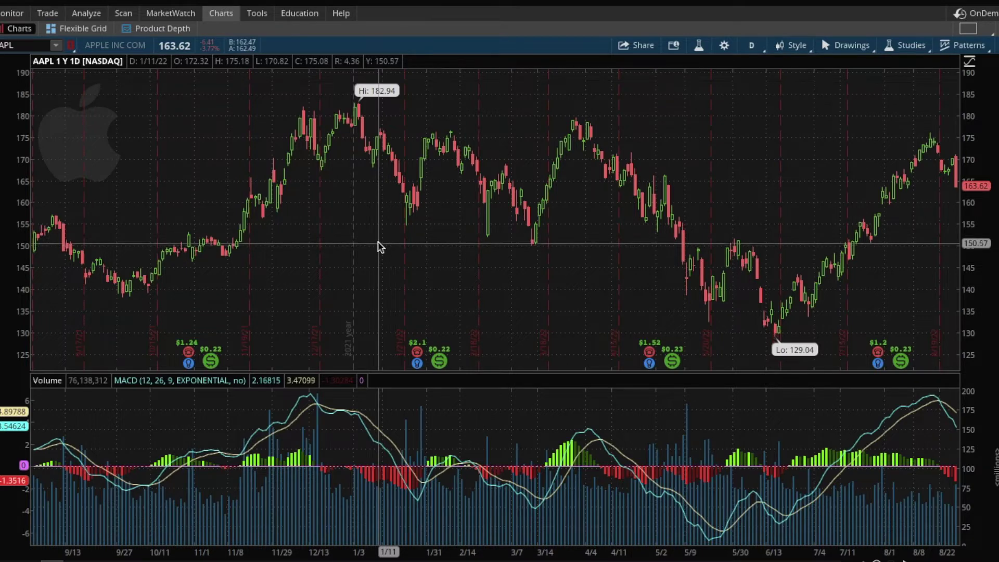
# Add the Ichimoku study to the AAPL chart's price area and remove the MACD study from the volume area
pyautogui.click(902, 49)
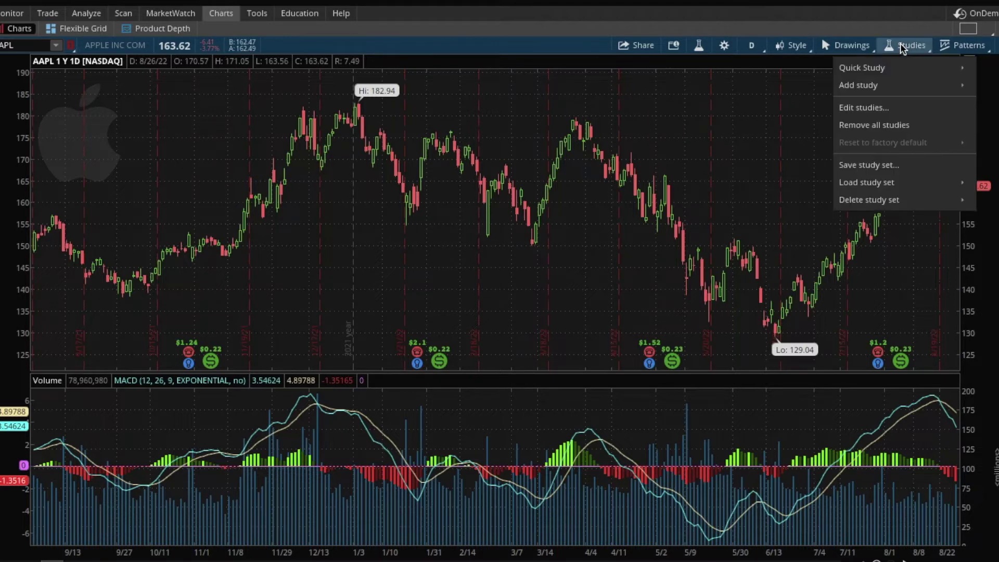
pyautogui.click(872, 110)
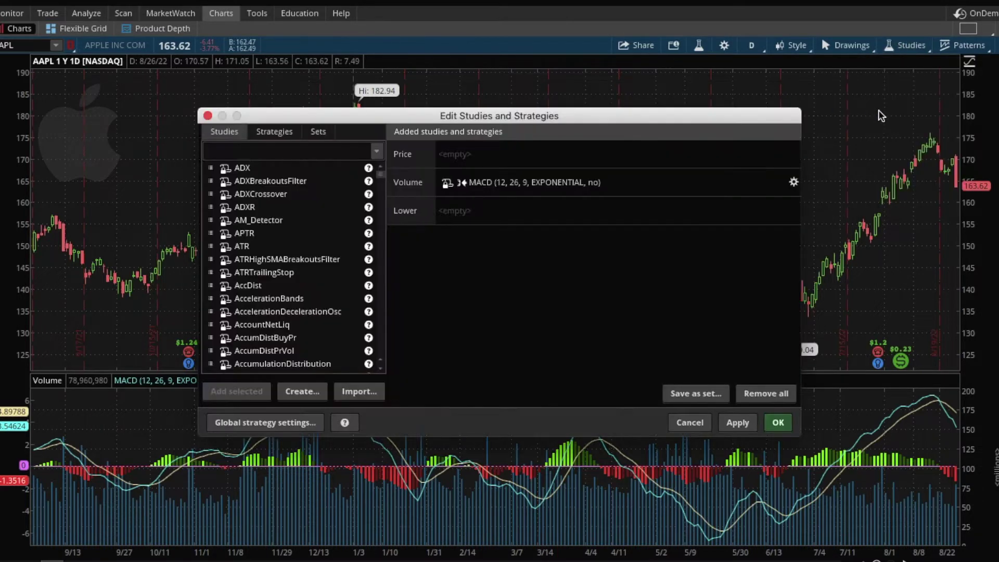
pyautogui.click(271, 151)
pyautogui.write('ich')
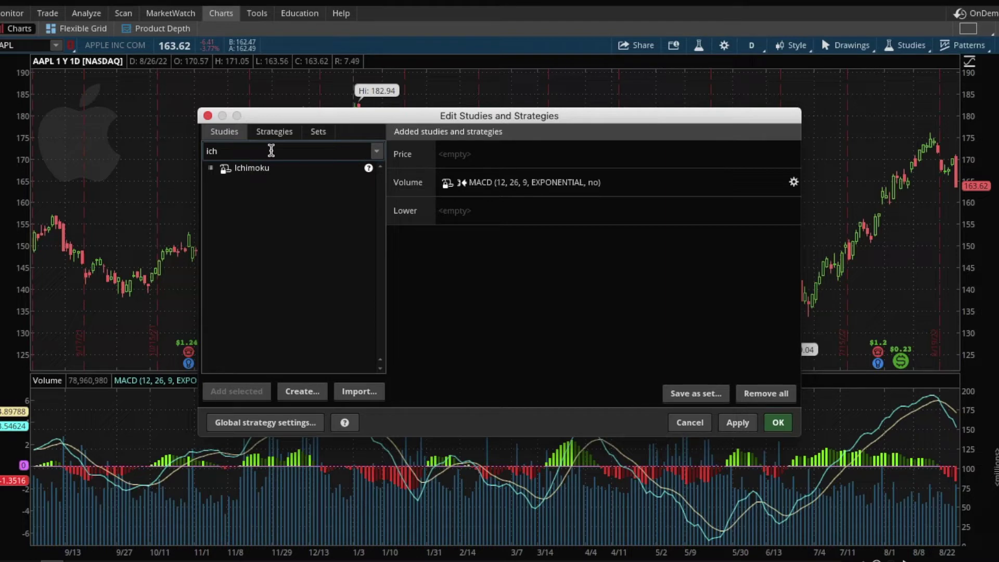
pyautogui.doubleClick(258, 168)
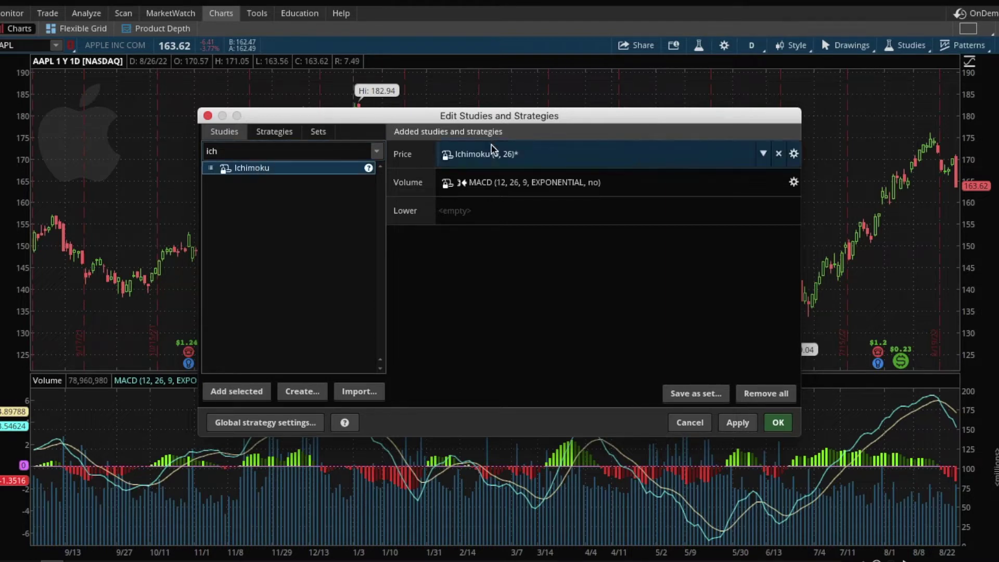
pyautogui.click(497, 158)
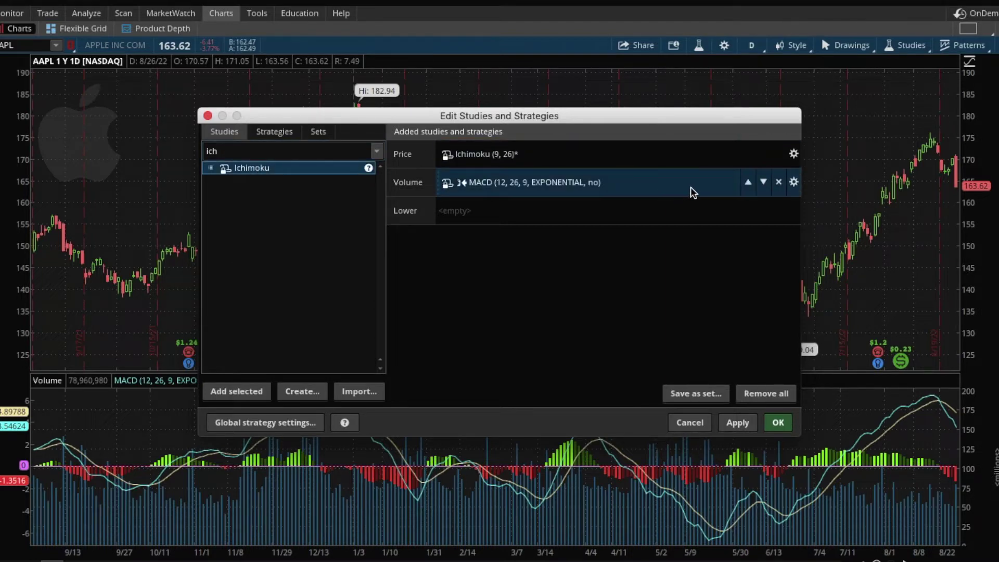
pyautogui.click(779, 182)
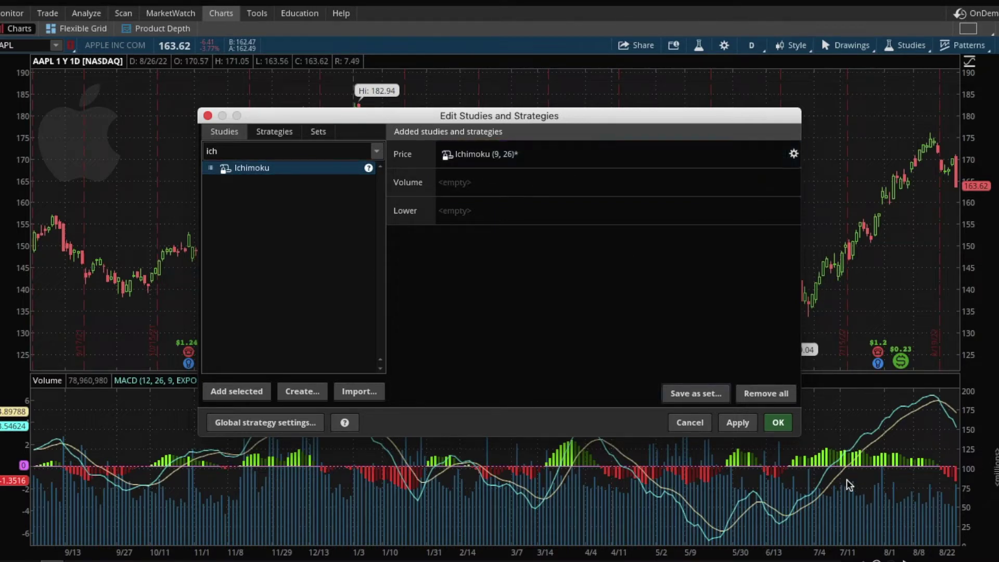
pyautogui.click(779, 421)
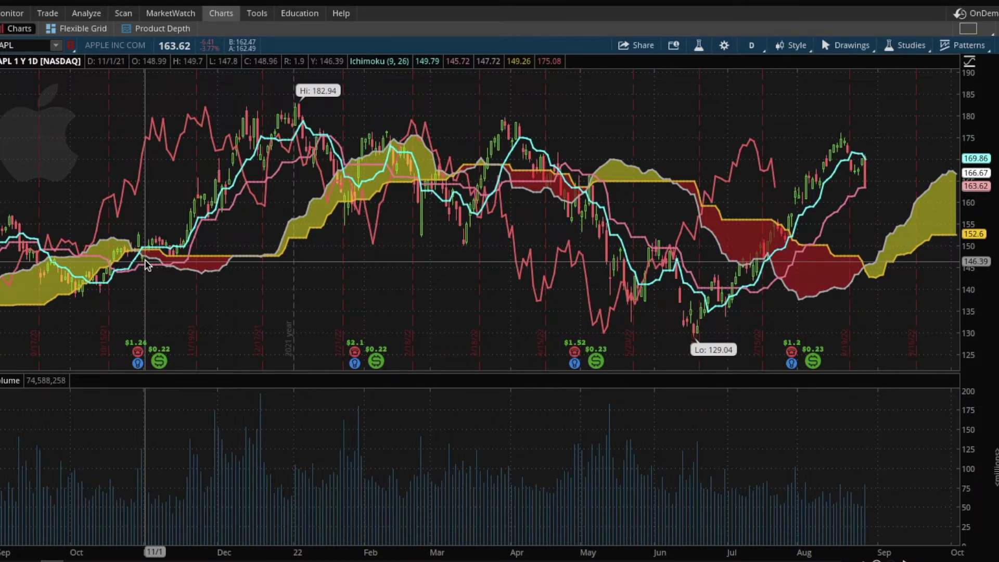
# Open the Stock Hacker scan and clear the existing scan setup, discarding its unsaved adjustments
pyautogui.click(122, 14)
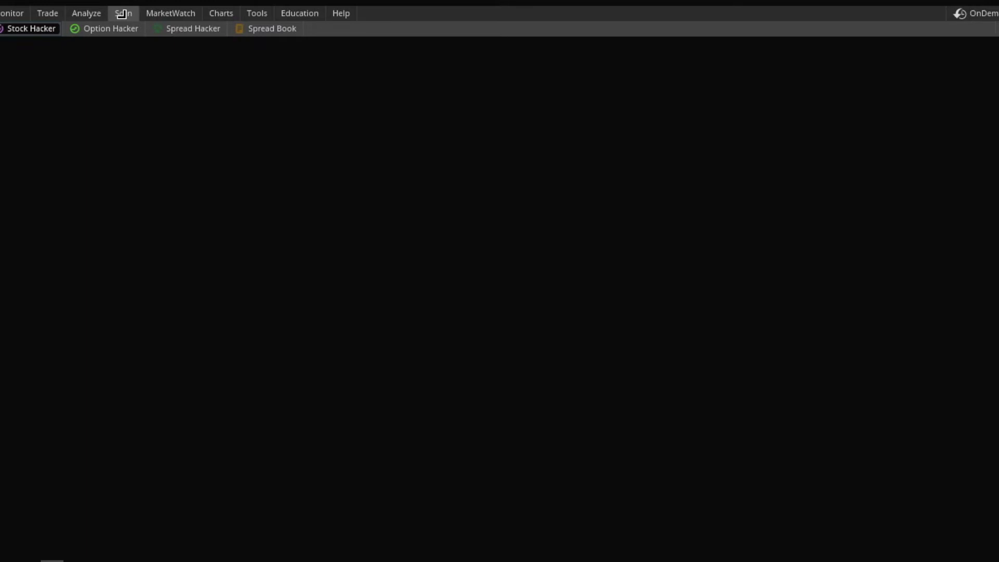
pyautogui.moveTo(122, 14)
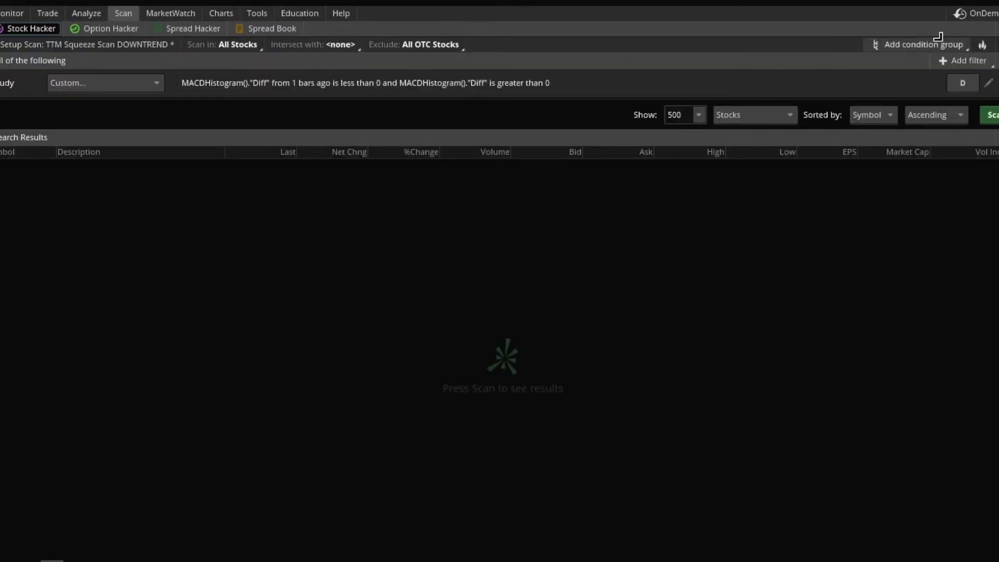
pyautogui.click(996, 28)
pyautogui.click(955, 49)
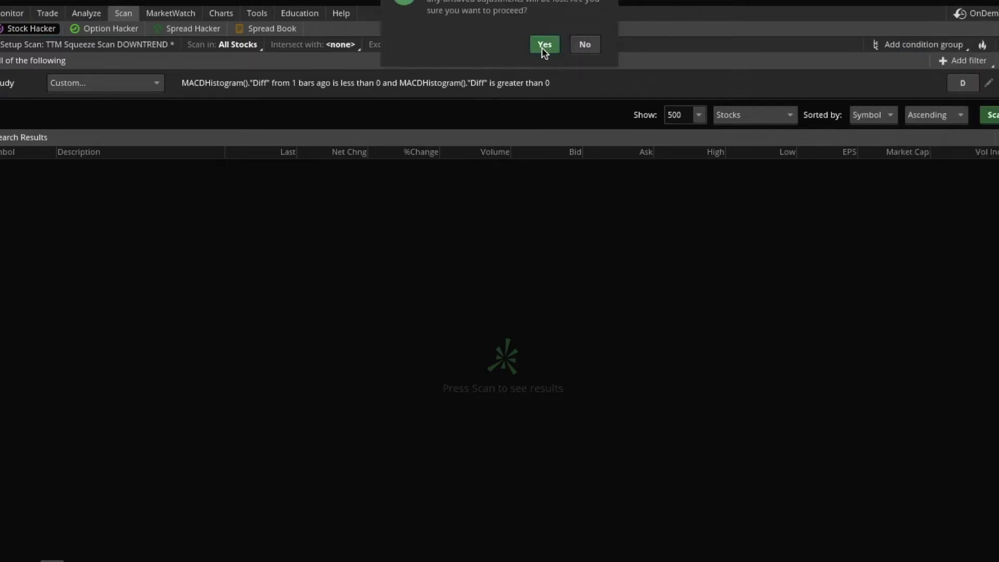
pyautogui.click(543, 45)
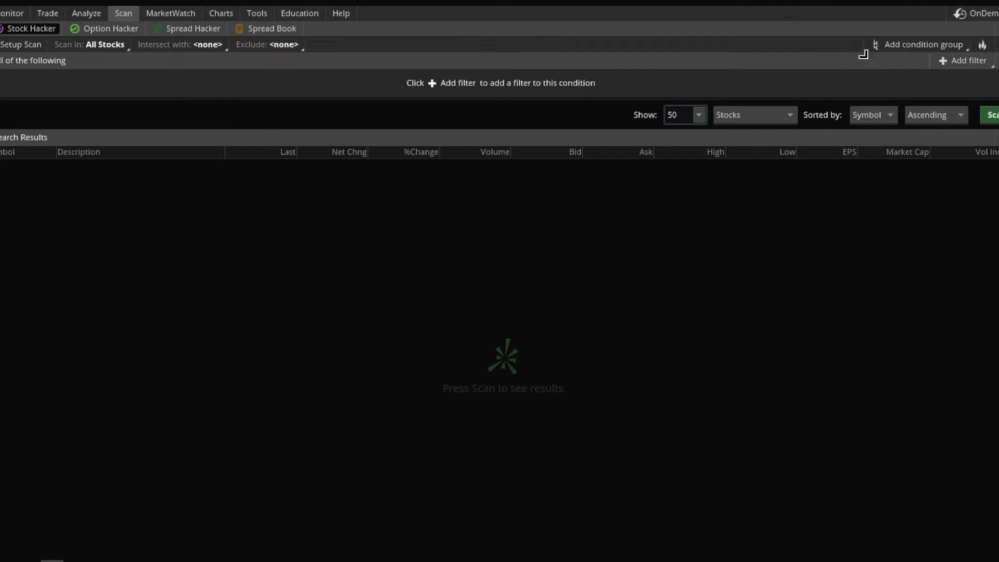
# Add a study filter to the scan and replace its ADXCrossover condition with the Ichimoku study
pyautogui.click(968, 62)
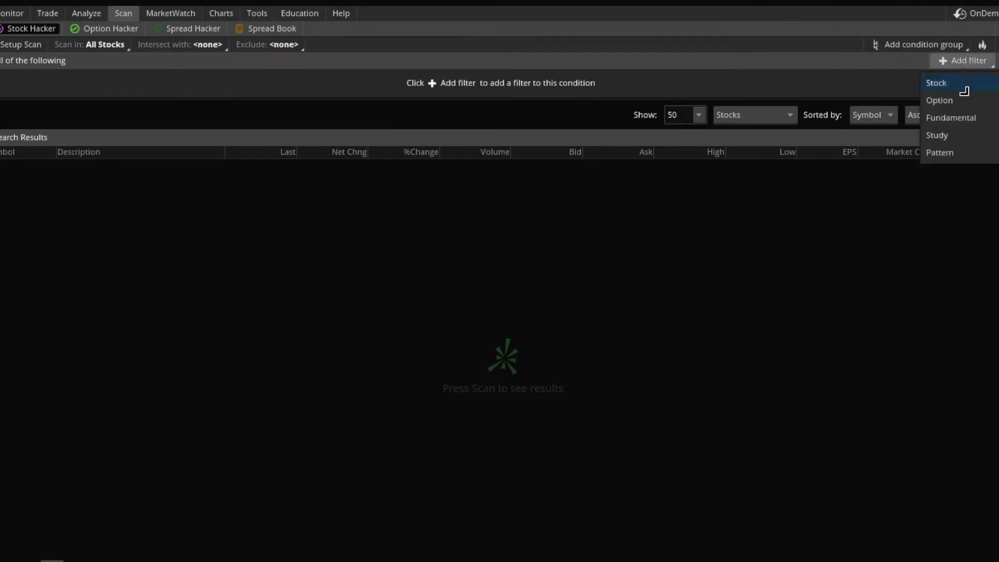
pyautogui.click(943, 136)
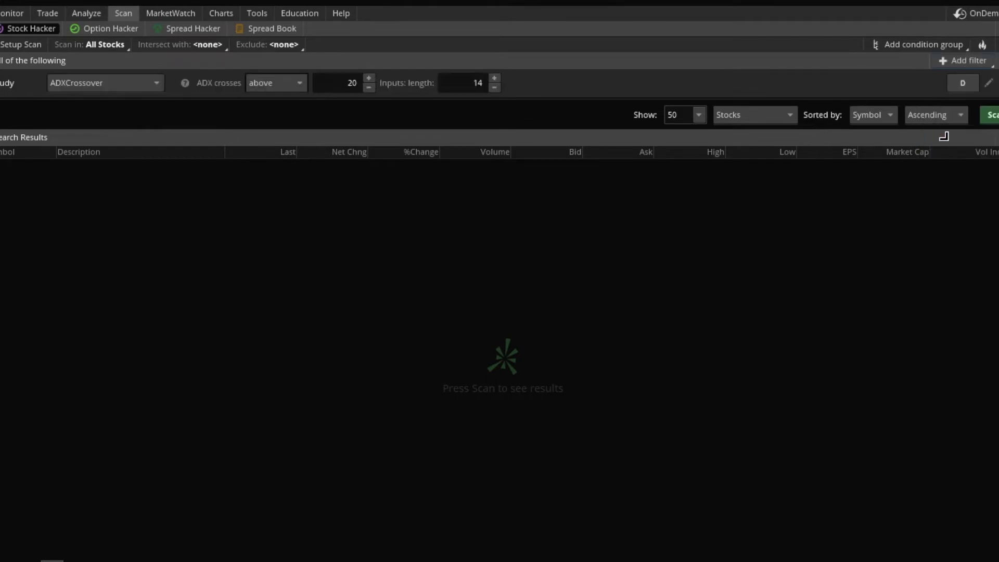
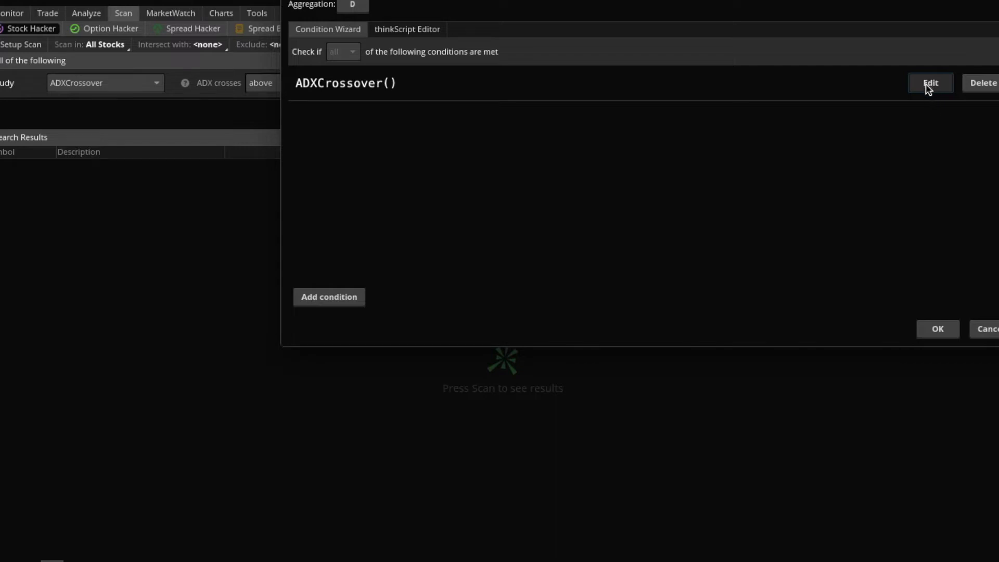
pyautogui.click(926, 83)
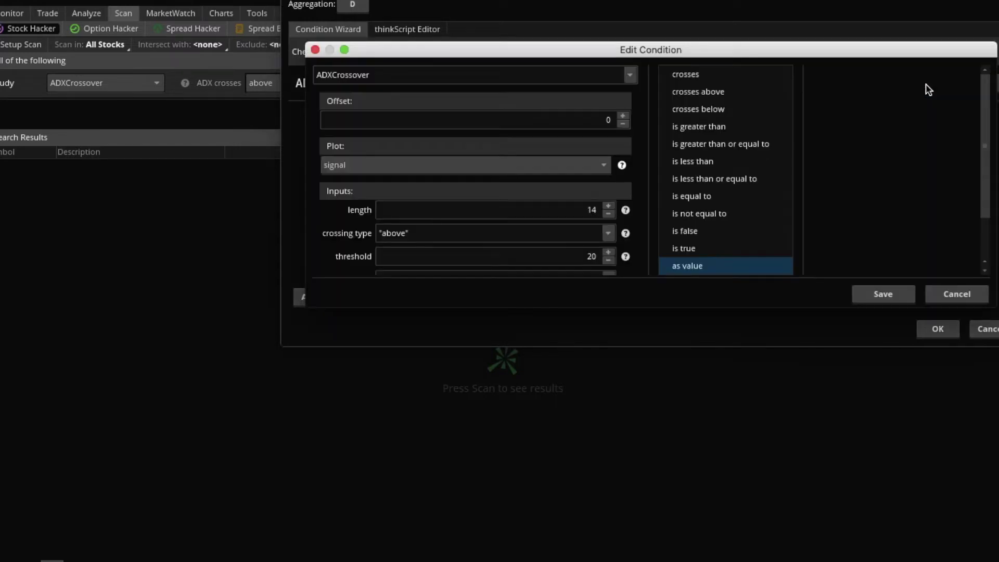
pyautogui.click(630, 77)
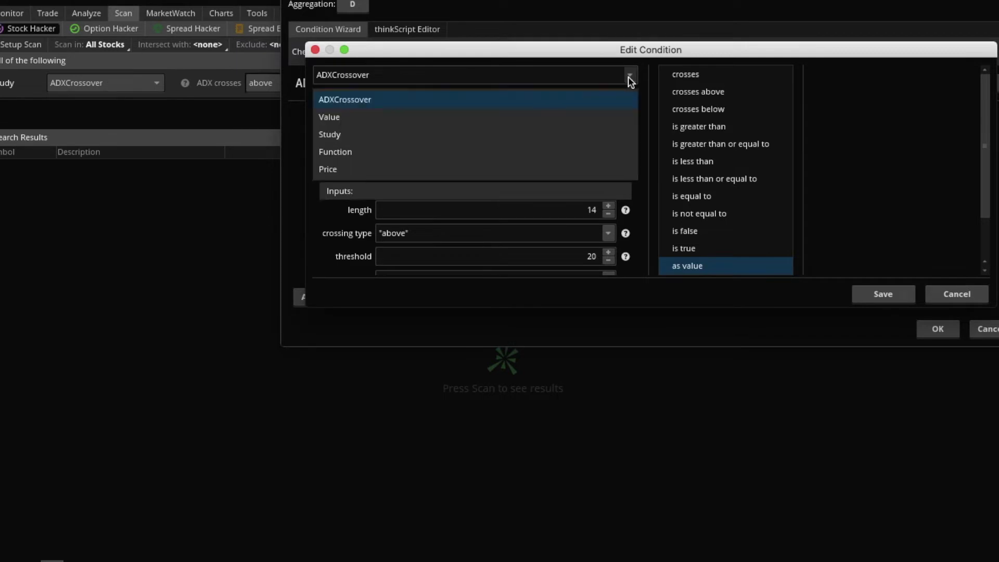
pyautogui.click(583, 134)
pyautogui.press('i')
pyautogui.press('Down')
pyautogui.click(455, 219)
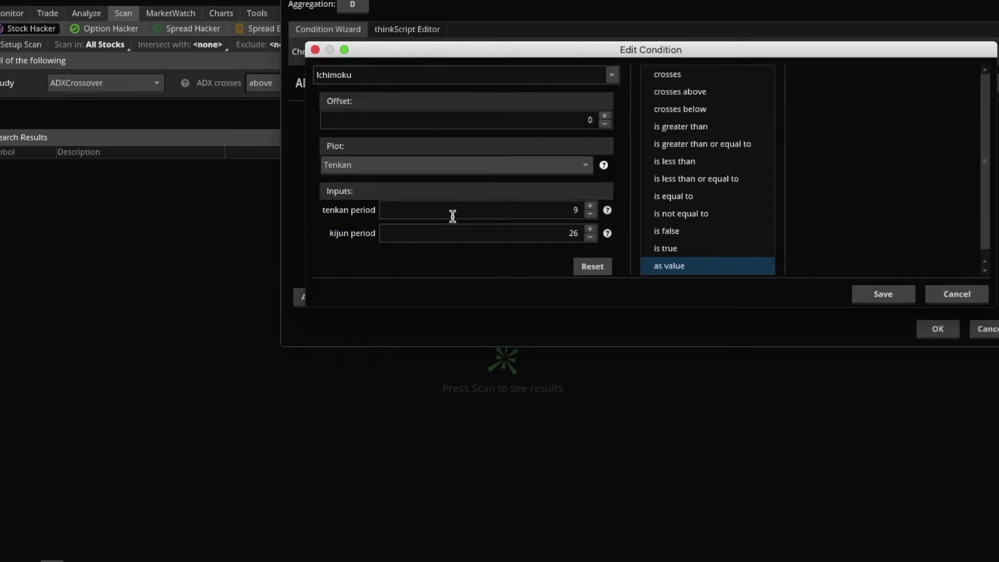
# Define and save the condition as Ichimoku Tenkan with offset 1 is less than Ichimoku Kijun with offset 1
pyautogui.click(587, 120)
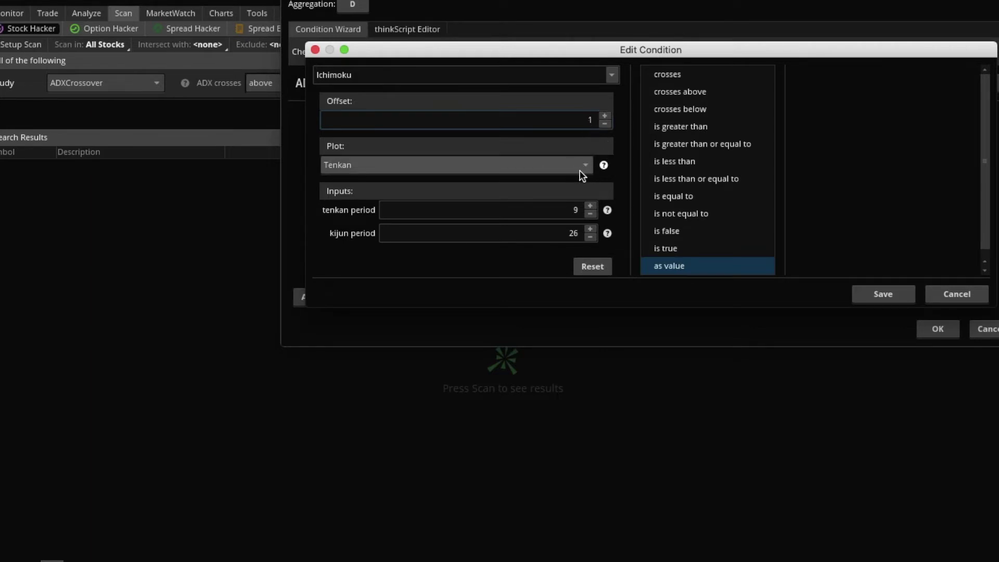
pyautogui.click(686, 162)
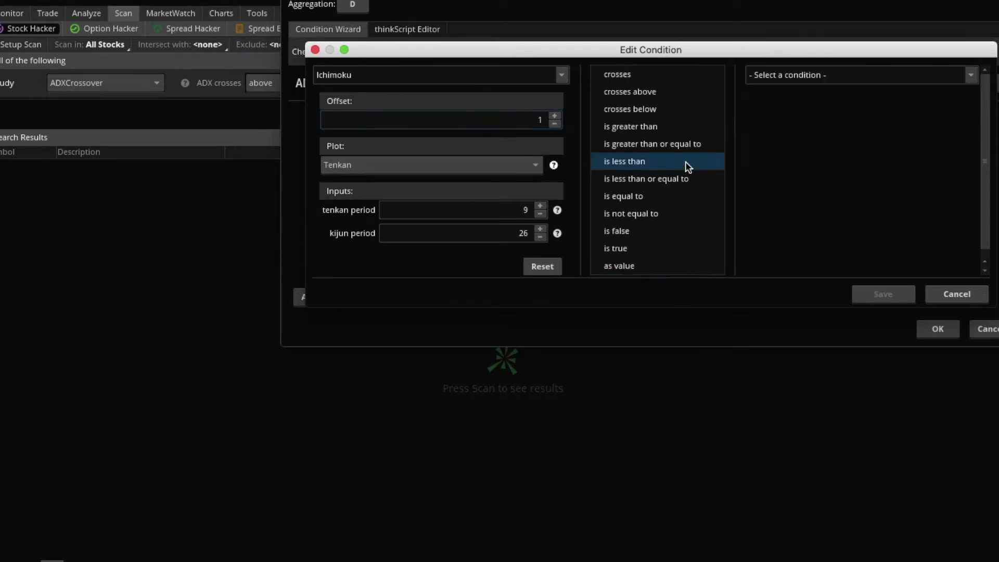
pyautogui.click(971, 76)
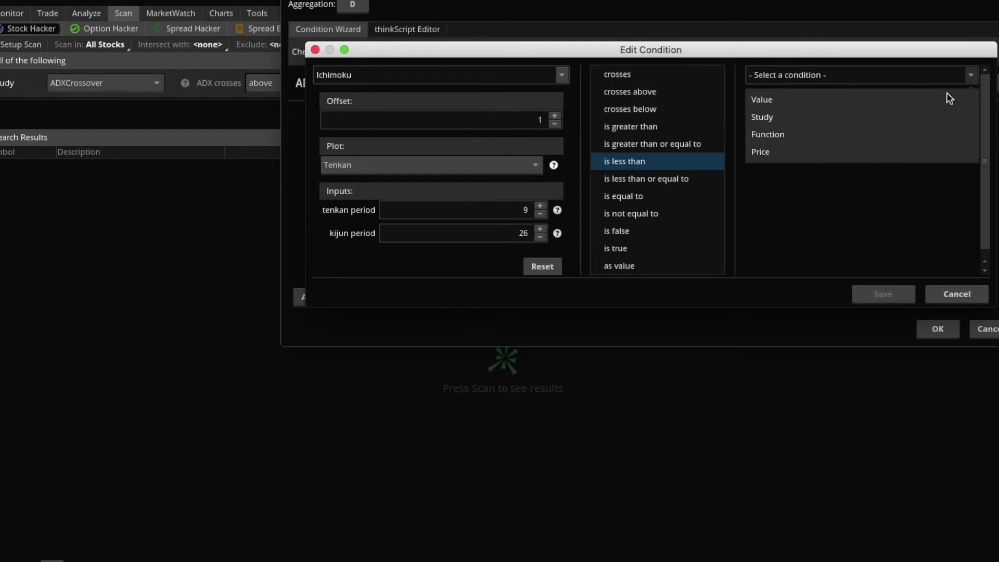
pyautogui.click(927, 119)
pyautogui.click(873, 78)
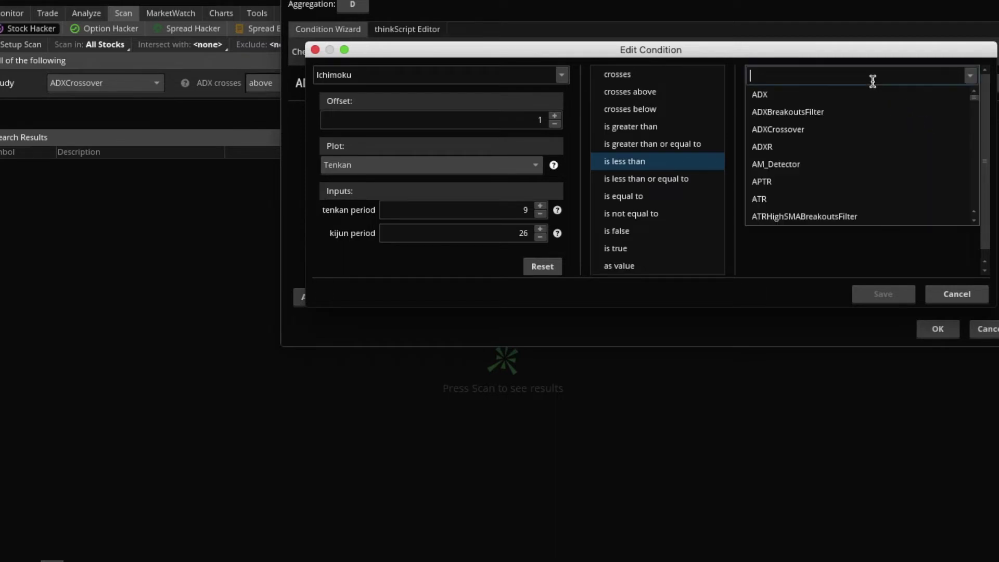
pyautogui.write('ichi')
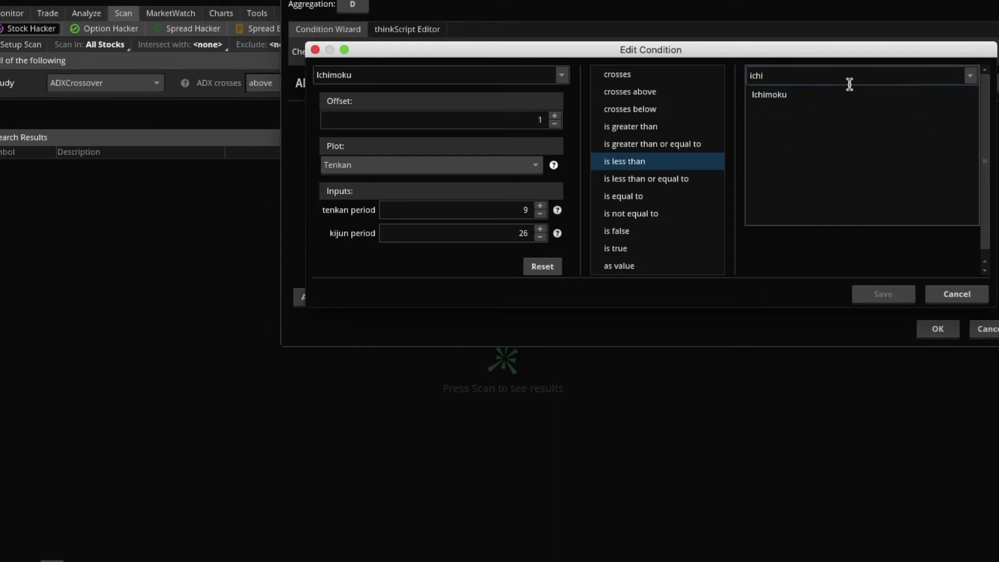
pyautogui.click(835, 102)
pyautogui.click(947, 121)
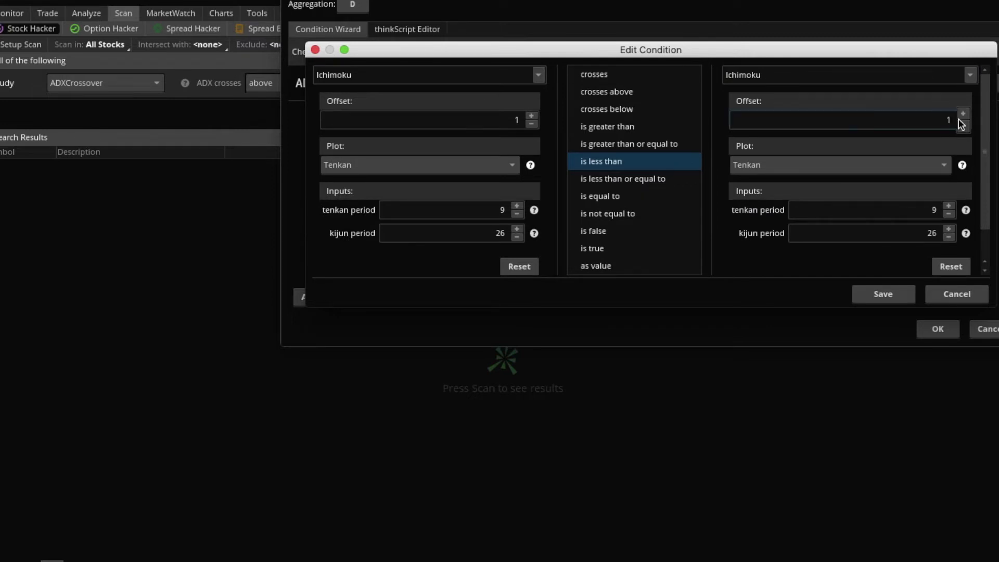
pyautogui.click(941, 168)
pyautogui.click(923, 209)
pyautogui.click(904, 293)
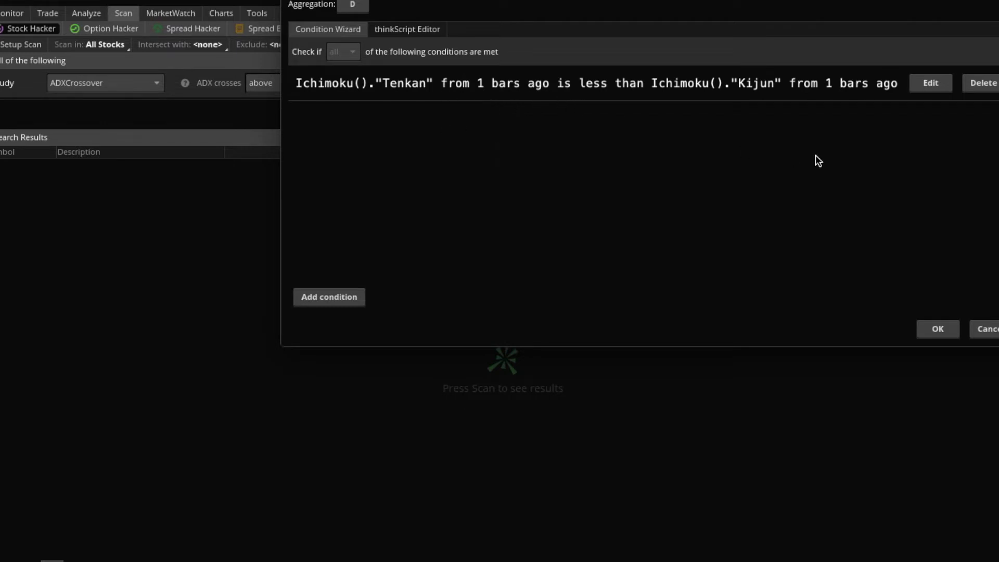
# Add a second condition starting with the Ichimoku study's Tenkan plot and the "is greater than" comparison
pyautogui.click(319, 297)
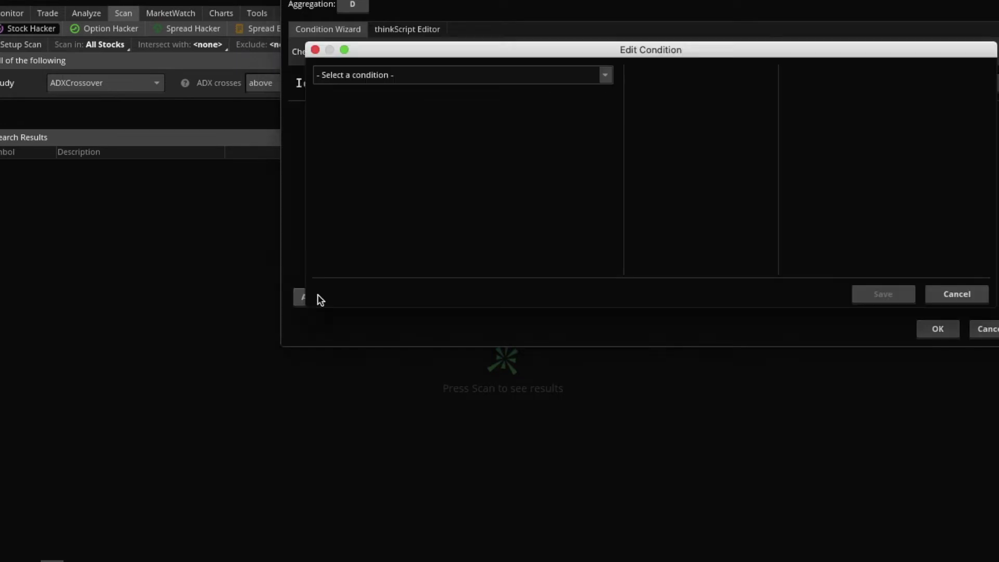
pyautogui.click(605, 76)
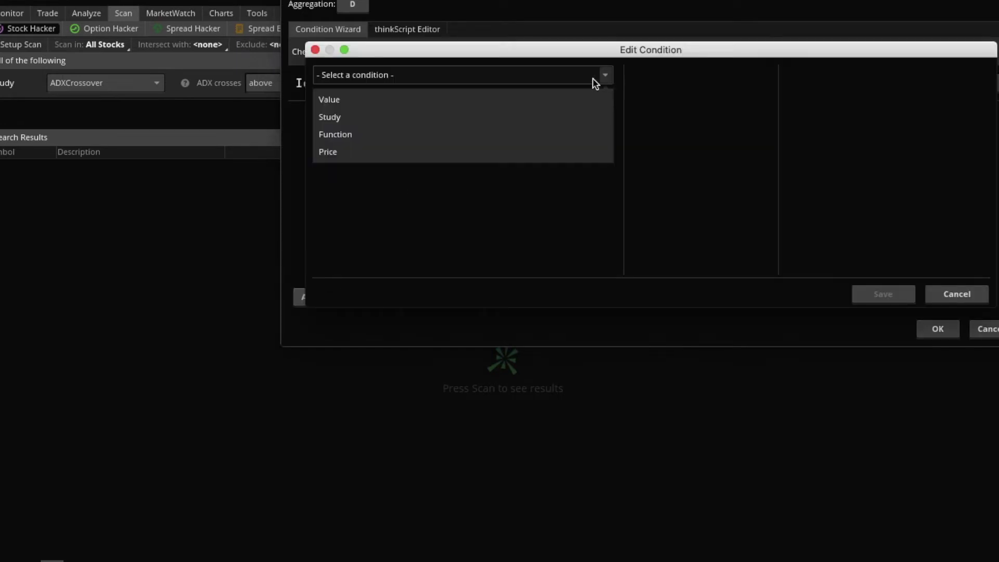
pyautogui.click(540, 121)
pyautogui.click(488, 79)
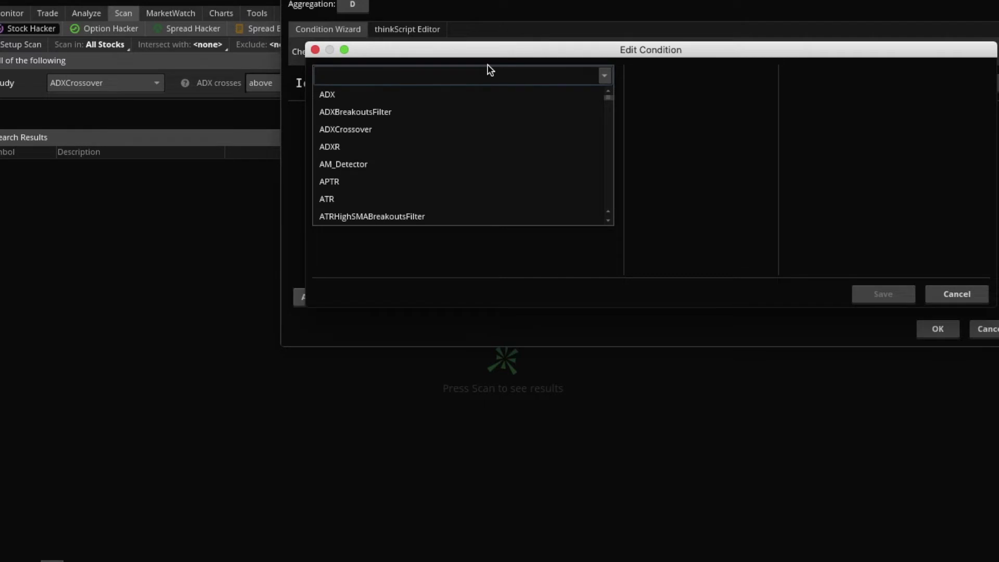
pyautogui.write('ich')
pyautogui.click(444, 97)
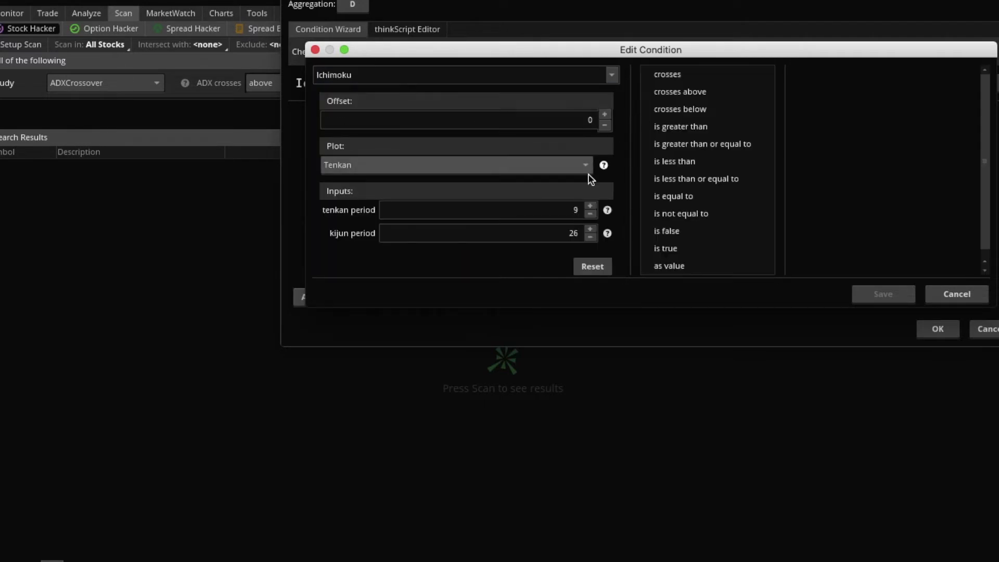
pyautogui.click(687, 130)
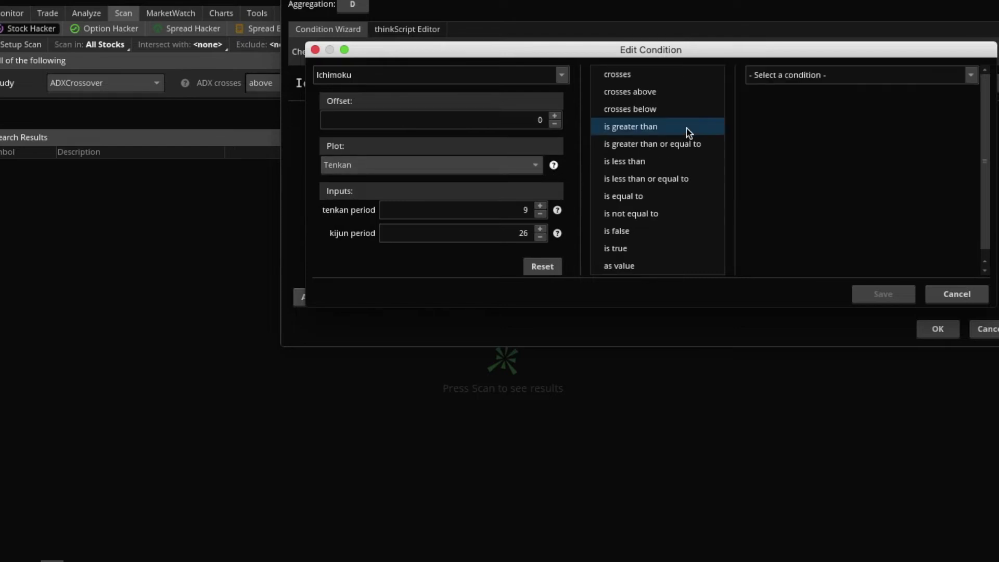
# Complete the condition with the Ichimoku study's Kijun plot as the comparison value and save it
pyautogui.click(969, 75)
pyautogui.click(946, 118)
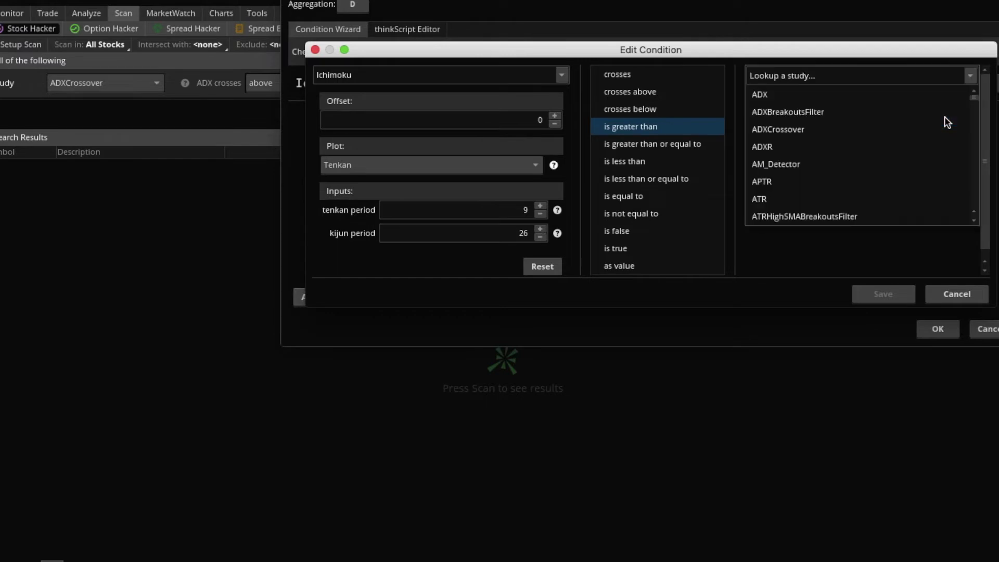
pyautogui.click(917, 77)
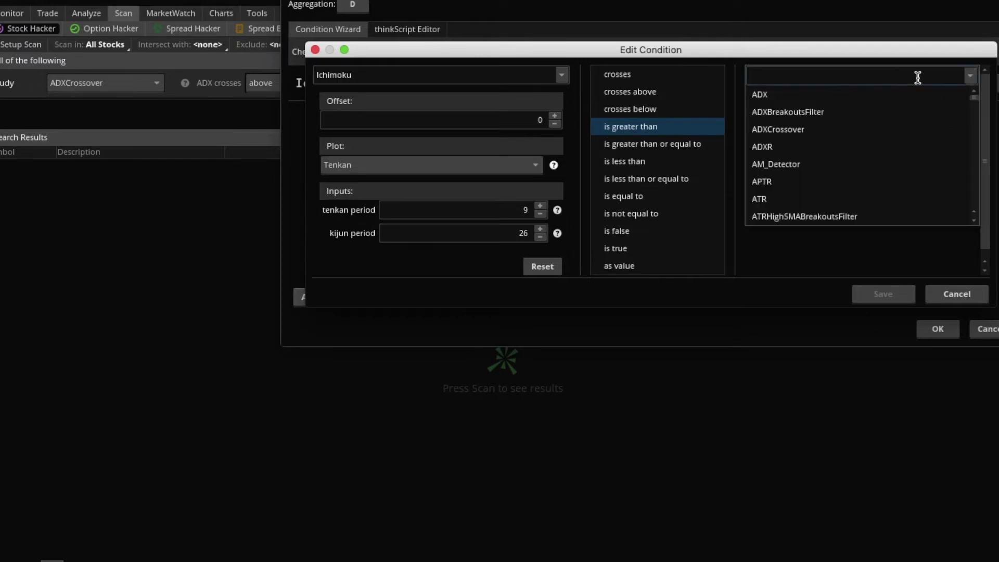
pyautogui.write('ichi')
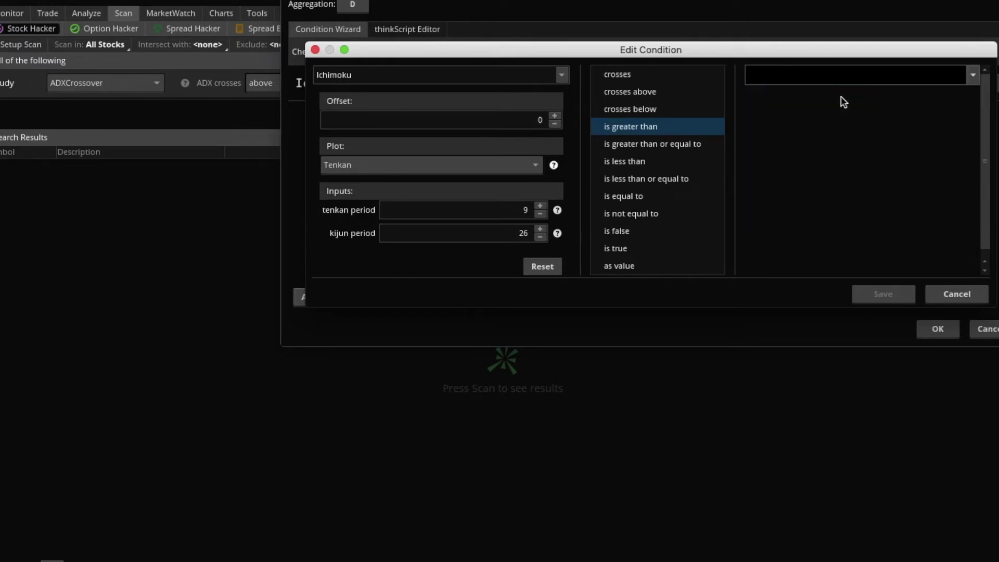
pyautogui.click(844, 102)
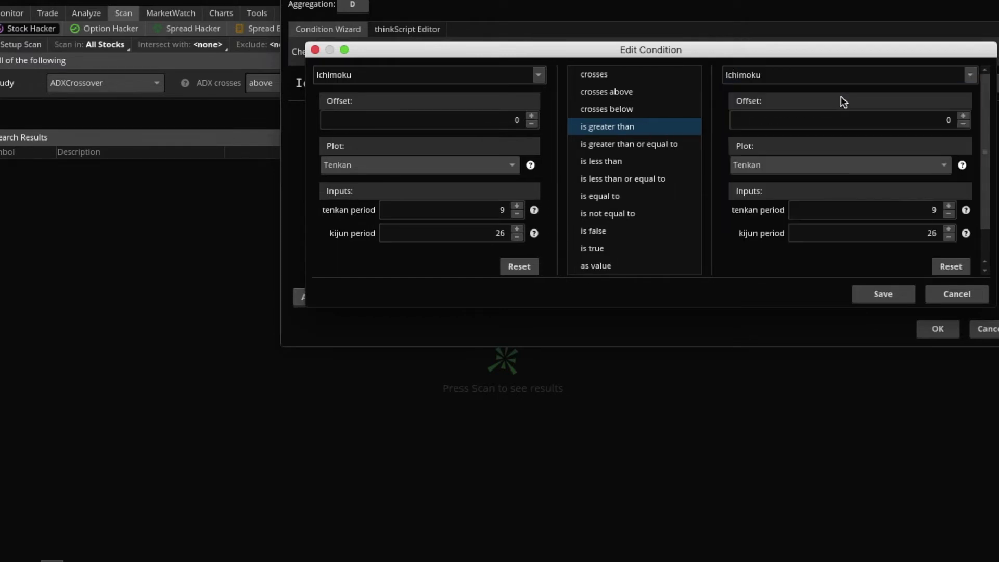
pyautogui.click(928, 166)
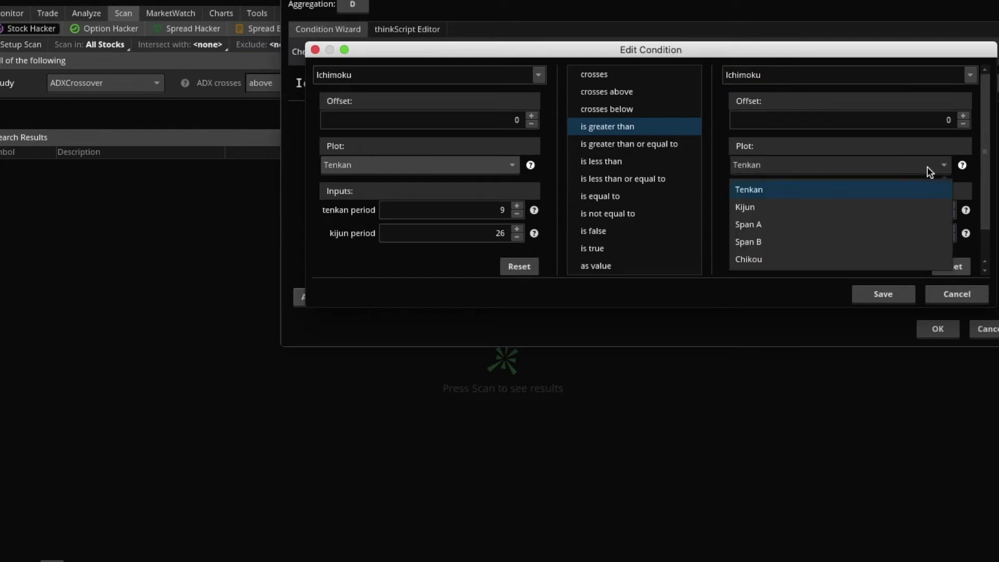
pyautogui.click(913, 210)
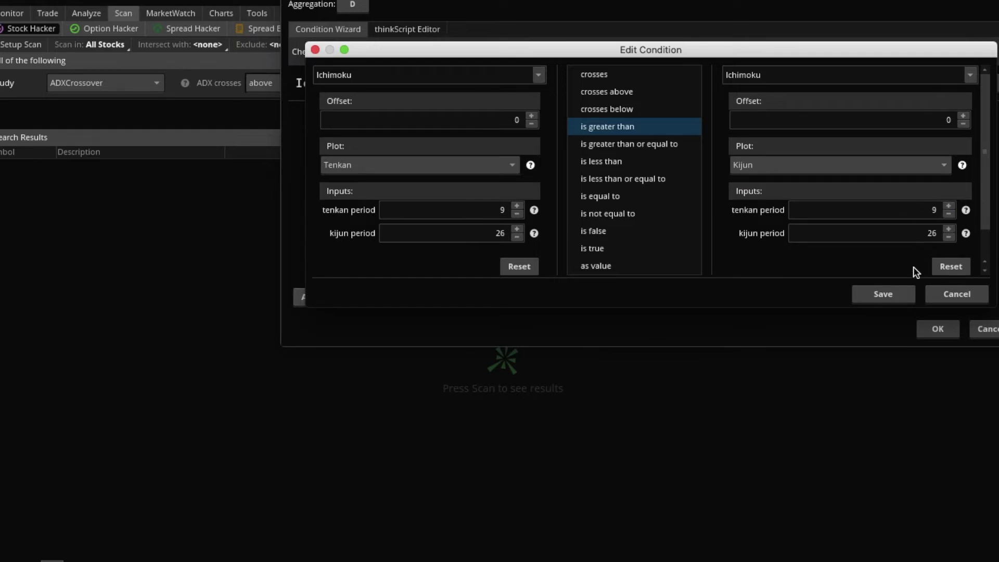
pyautogui.click(883, 295)
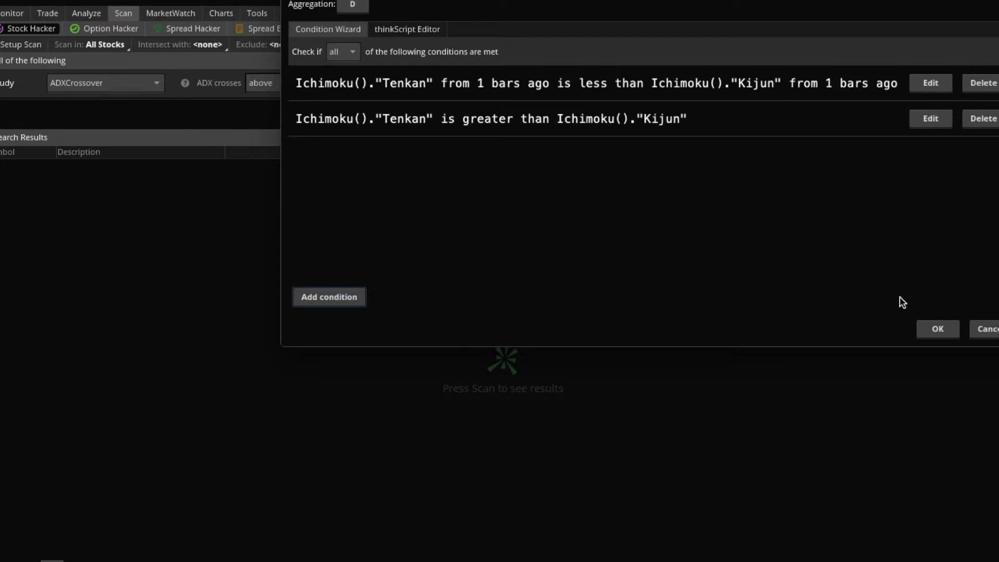
# Apply the two Ichimoku conditions as the custom study filter, run the scan and browse the results
pyautogui.click(935, 330)
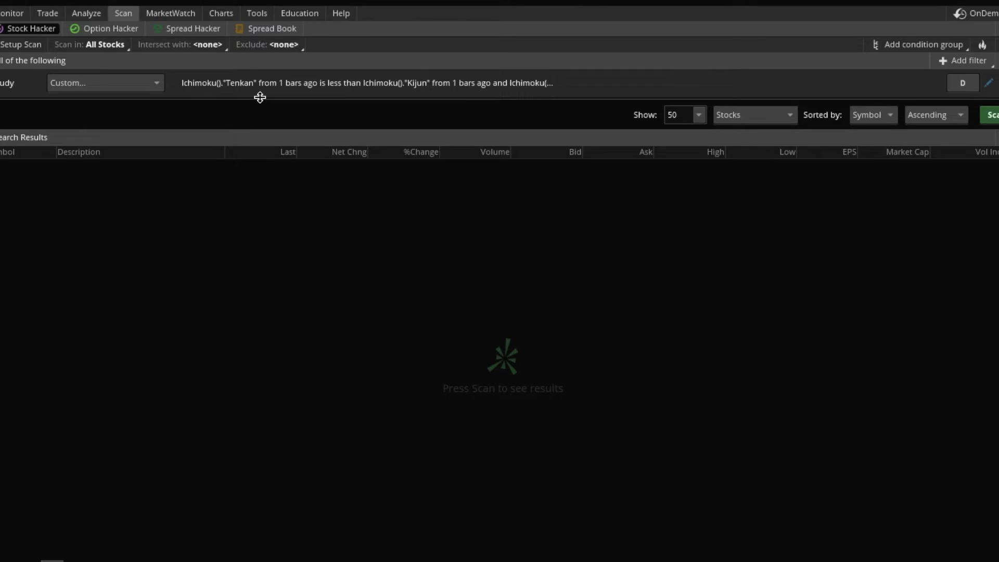
pyautogui.click(993, 116)
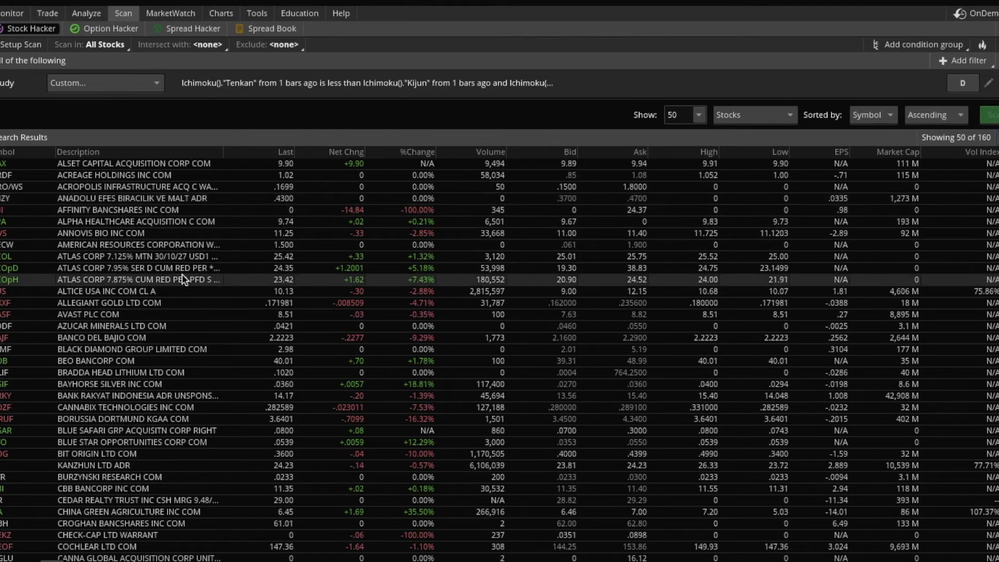
pyautogui.scroll(-5, 183, 280)
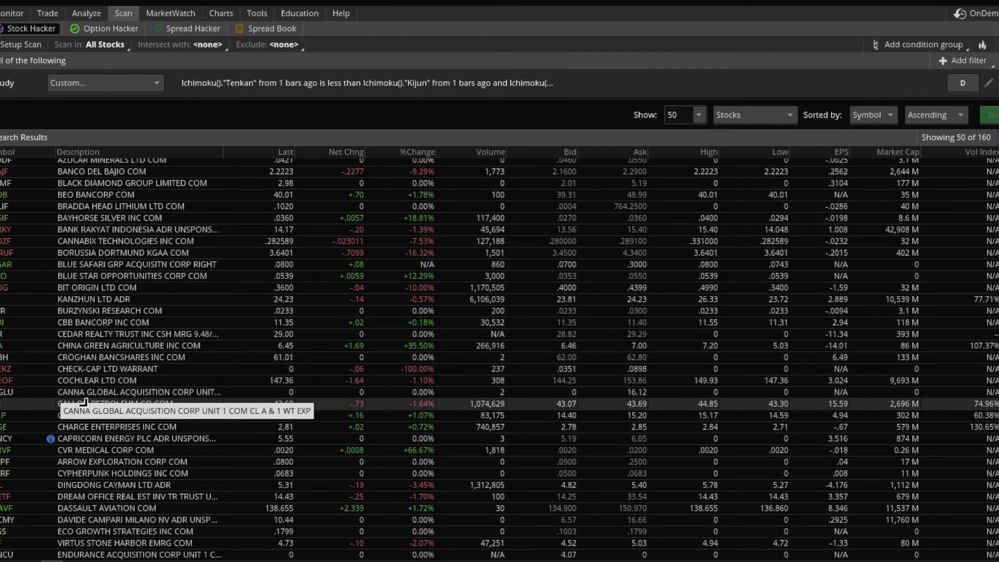
# Show the chart of Callon Petroleum (CPE) from the scan results
pyautogui.click(221, 13)
pyautogui.click(23, 44)
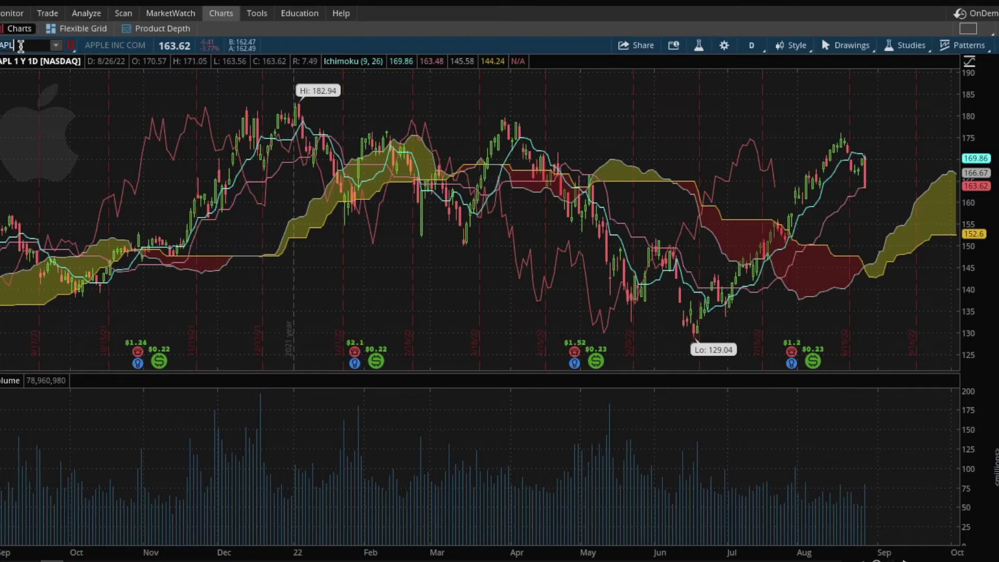
pyautogui.write('PE')
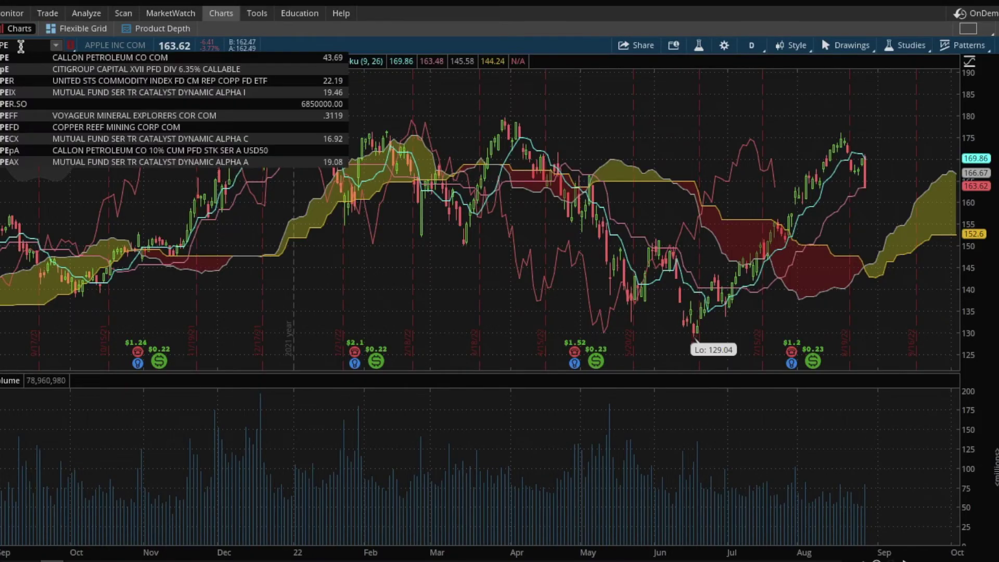
pyautogui.click(28, 64)
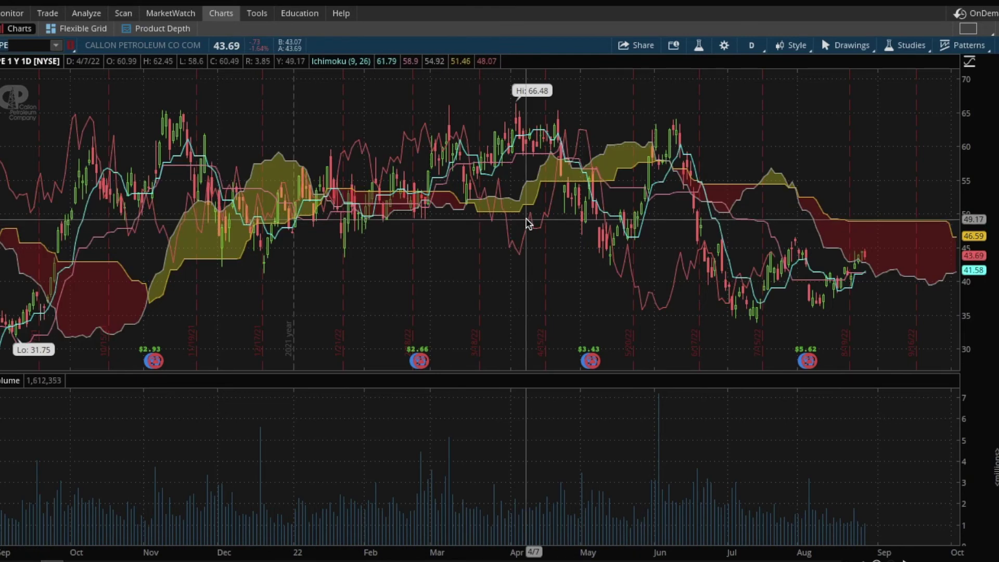
# Create a custom buy order with an OCO bracket for CPE from the chart
pyautogui.rightClick(528, 223)
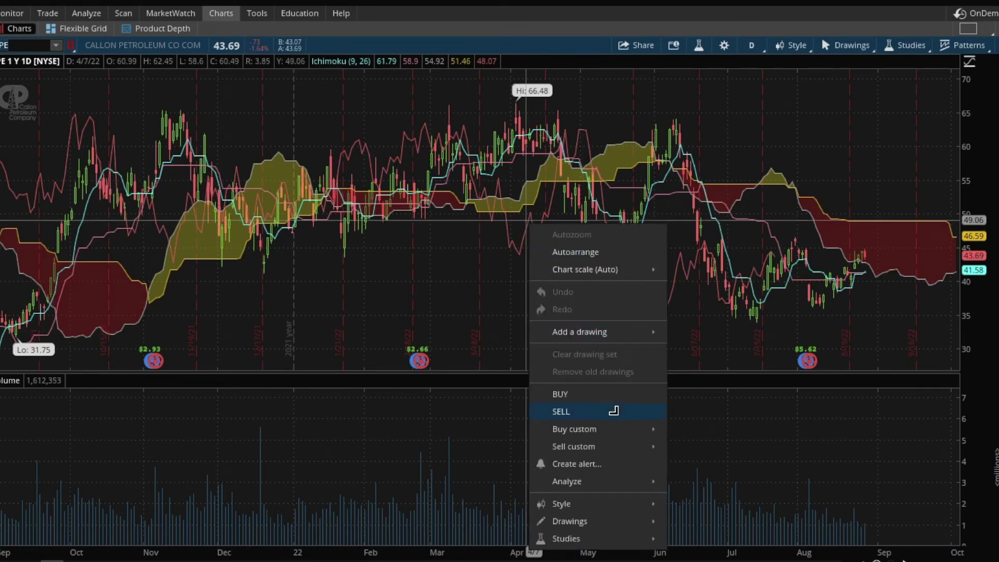
pyautogui.moveTo(611, 425)
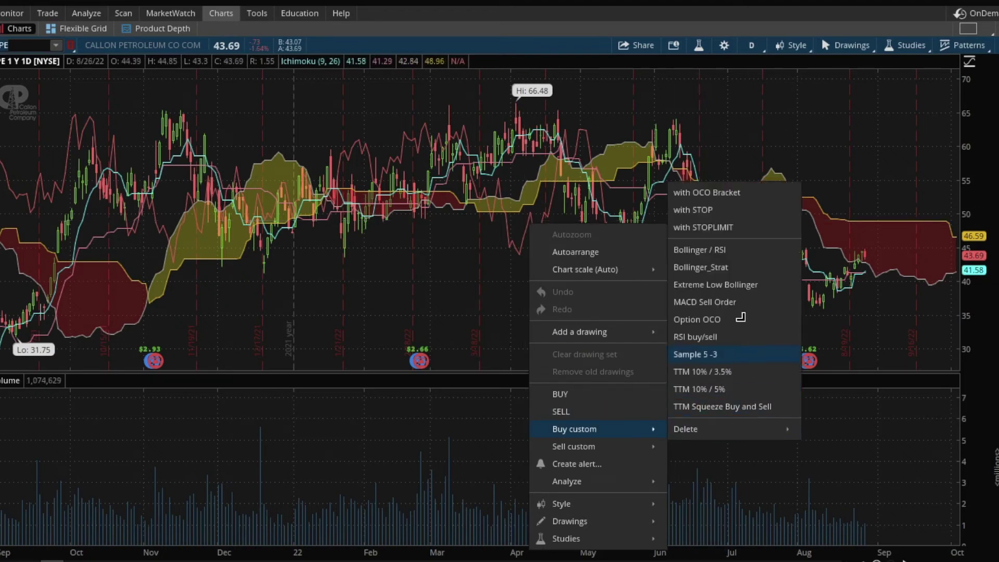
pyautogui.click(728, 194)
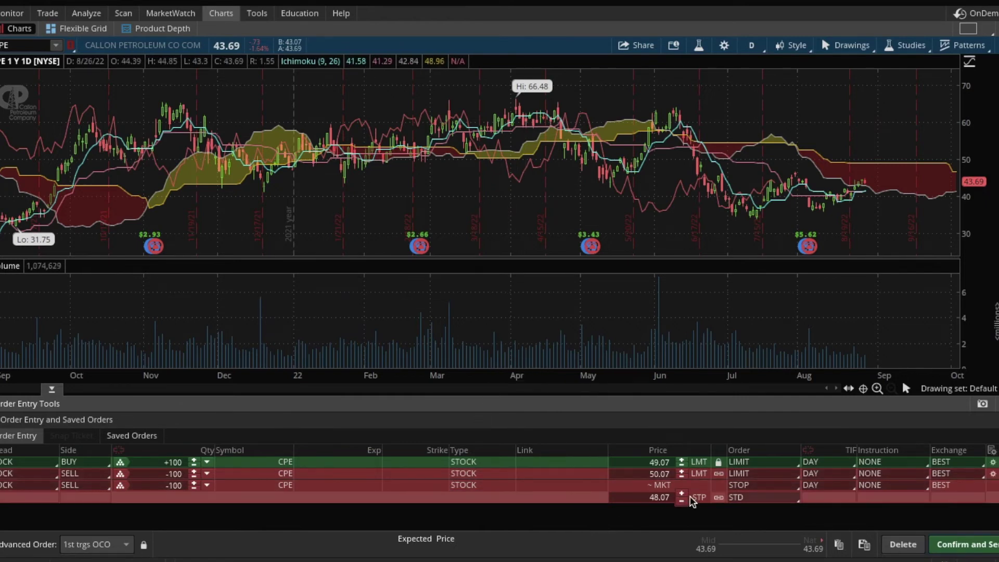
# Set the time in force of both sell orders in the bracket to GTC
pyautogui.click(847, 457)
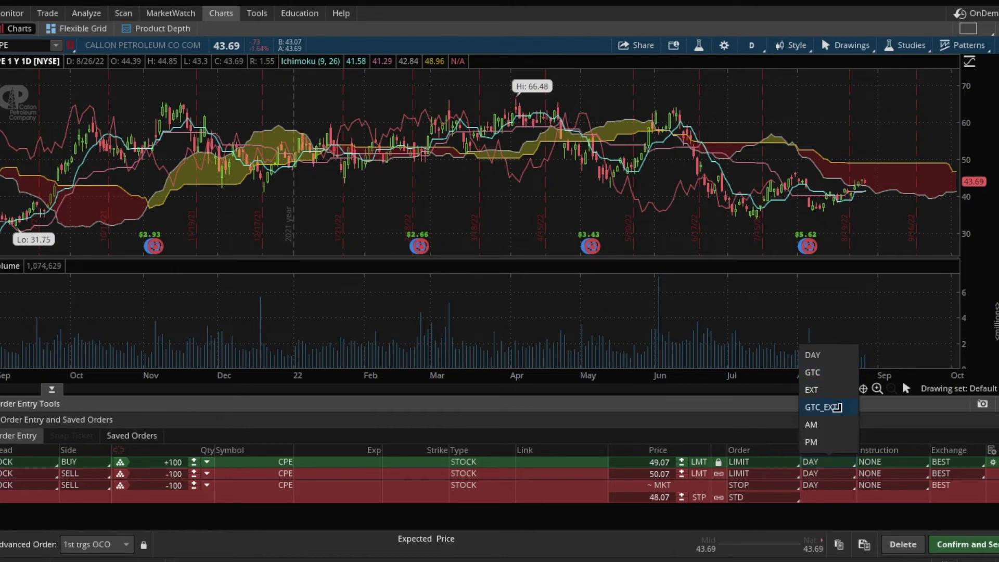
pyautogui.click(833, 475)
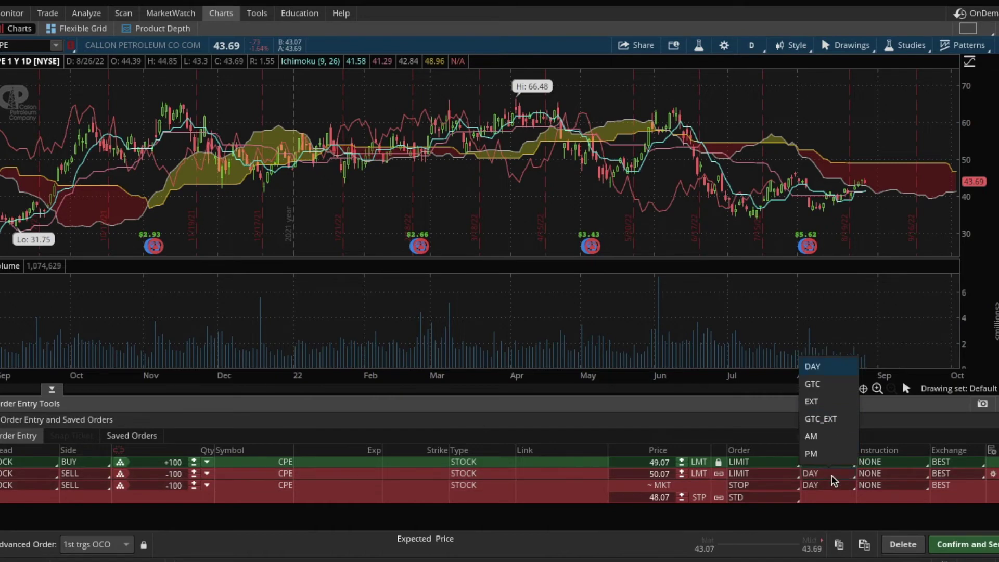
pyautogui.click(808, 385)
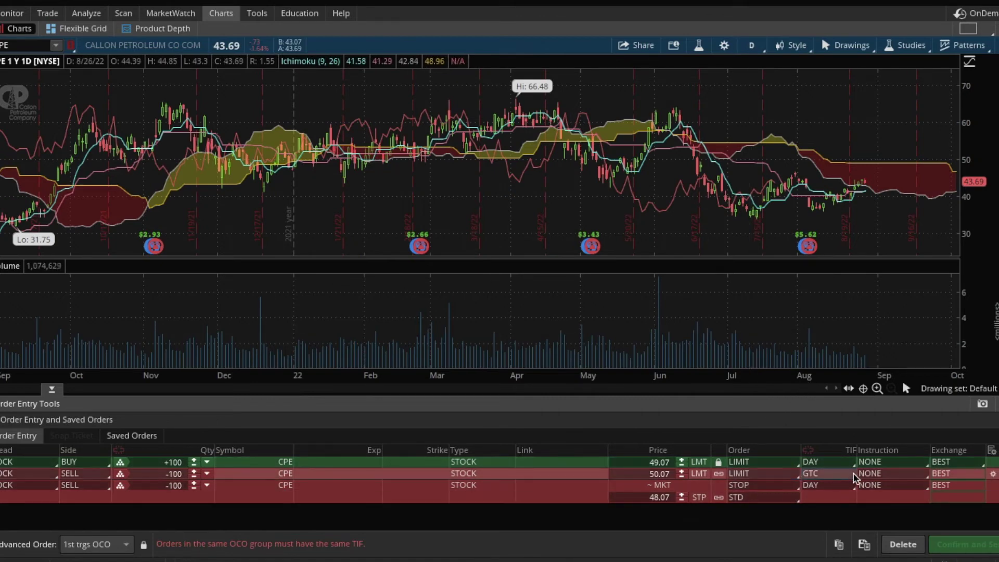
pyautogui.click(835, 487)
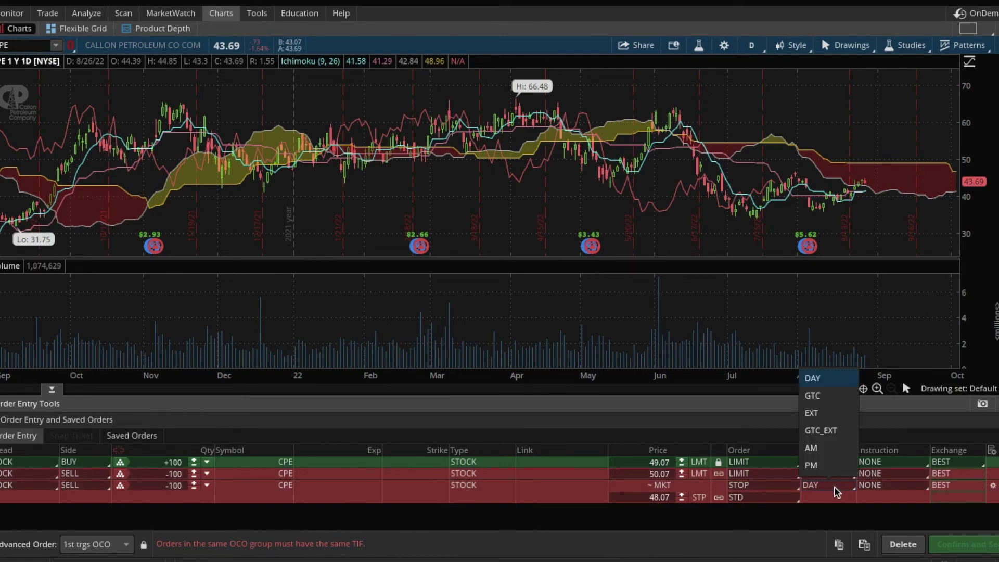
pyautogui.click(814, 391)
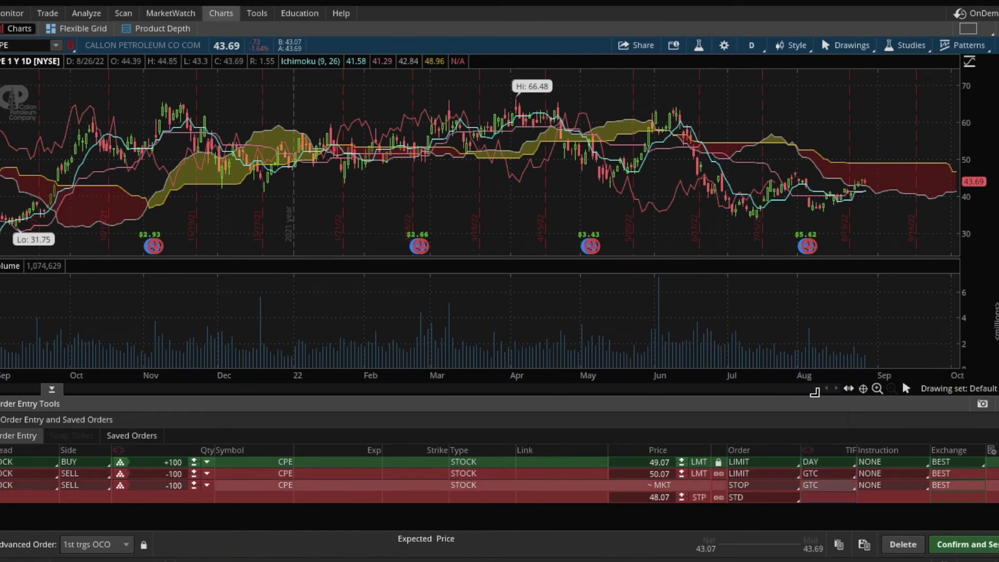
# Change the stop sell order to TRAILSTOP with a percentage trail of -10.00%
pyautogui.click(761, 488)
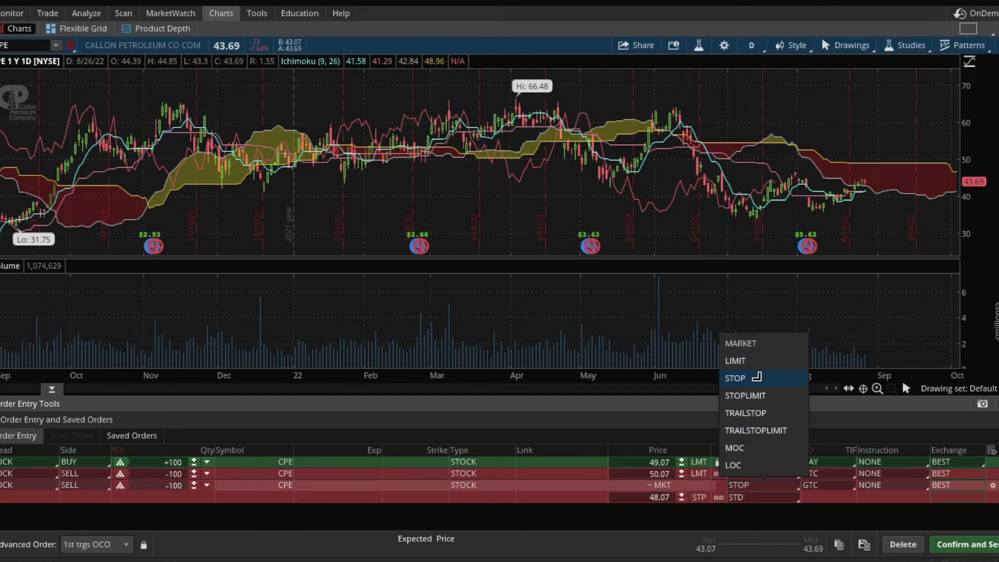
pyautogui.click(745, 413)
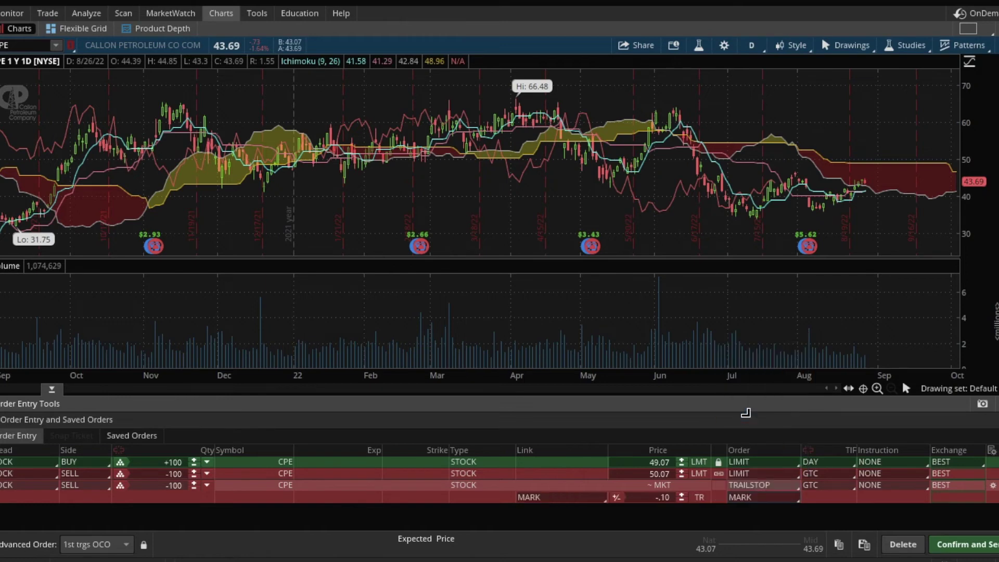
pyautogui.scroll(1, 661, 502)
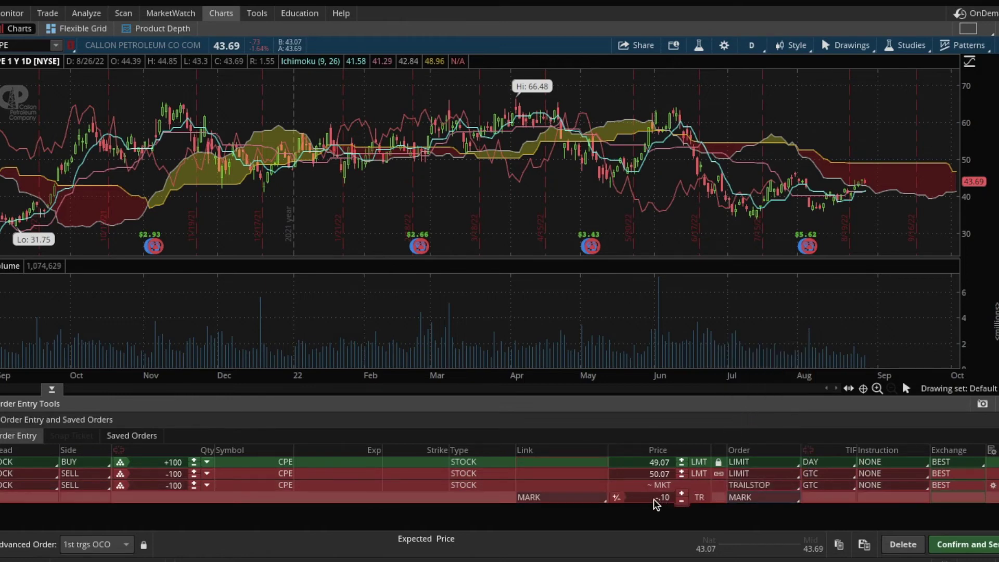
pyautogui.click(616, 498)
pyautogui.click(682, 500)
pyautogui.click(681, 500)
pyautogui.click(682, 500)
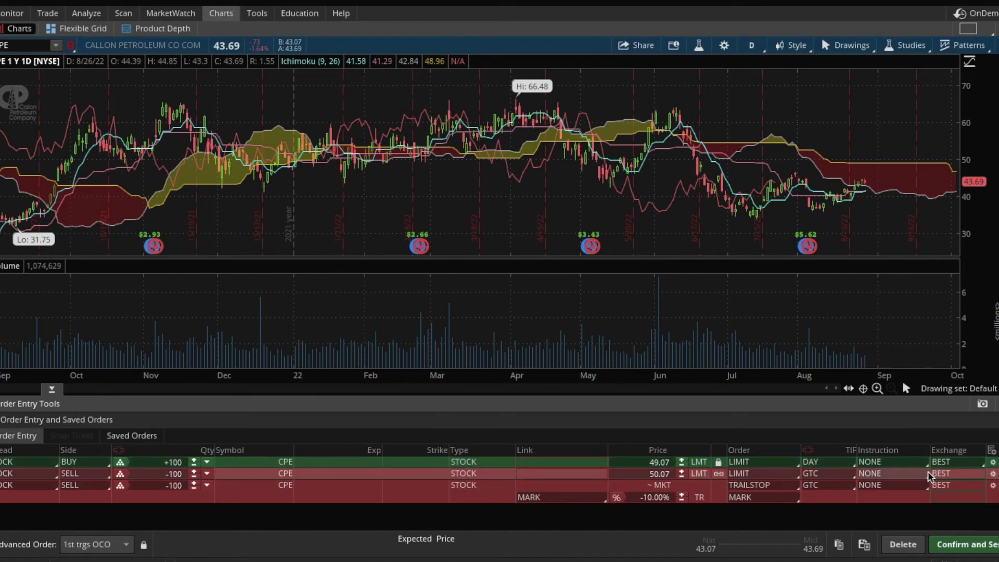
# Open the order rules of the limit sell order and set its price rule to MARKET
pyautogui.click(993, 475)
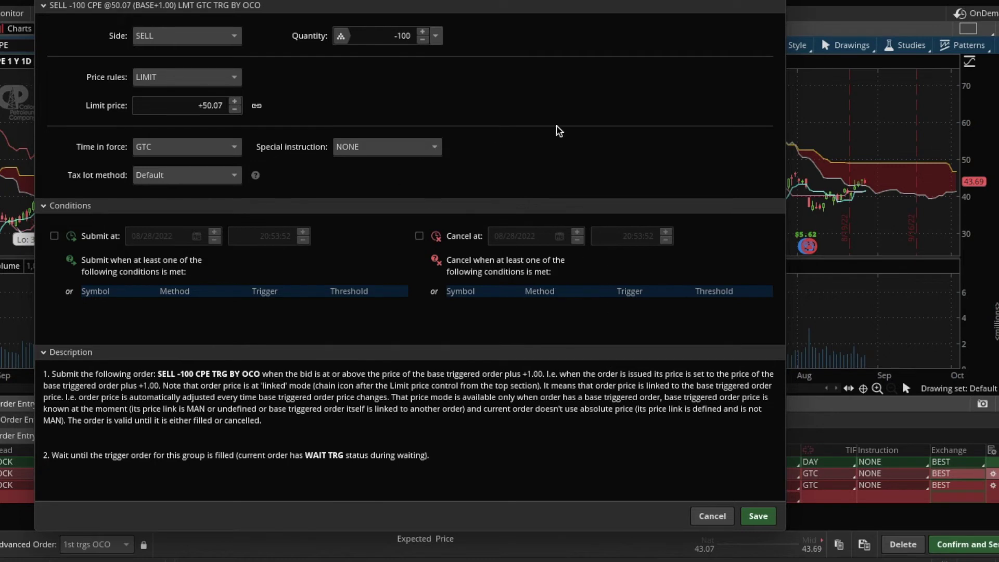
pyautogui.click(232, 78)
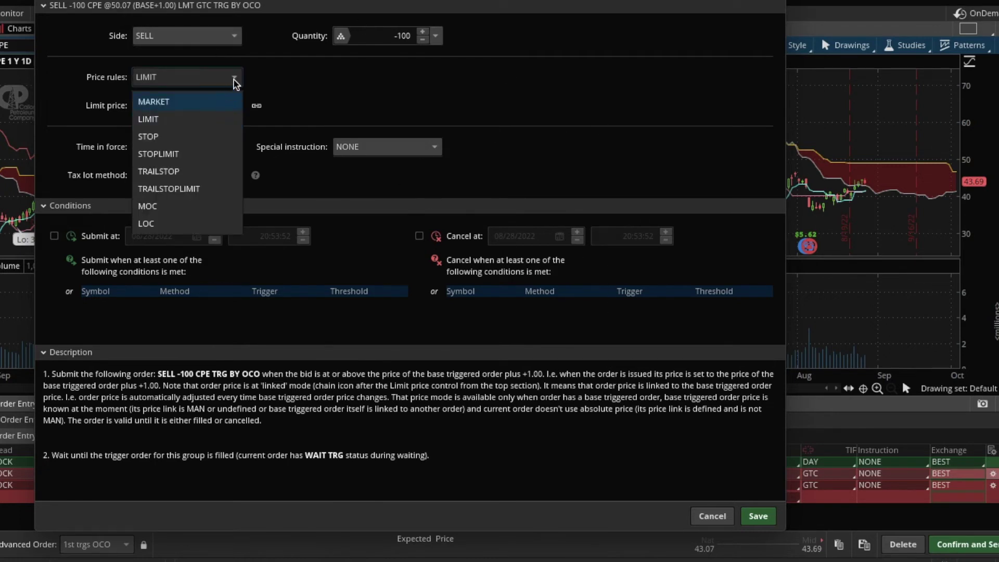
pyautogui.click(217, 101)
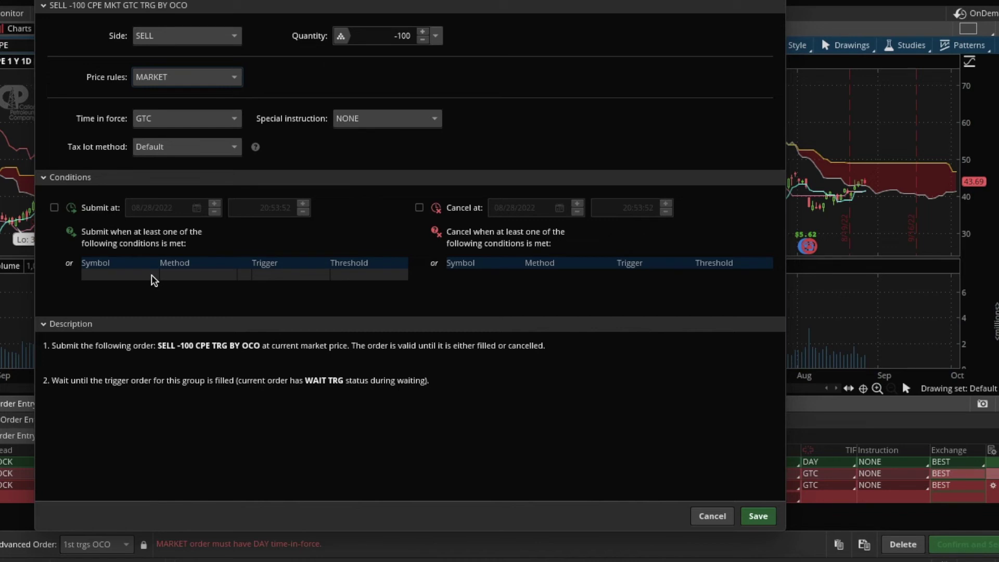
# Add a submit condition for CPE to the sell order and open the study editor for its method
pyautogui.click(101, 280)
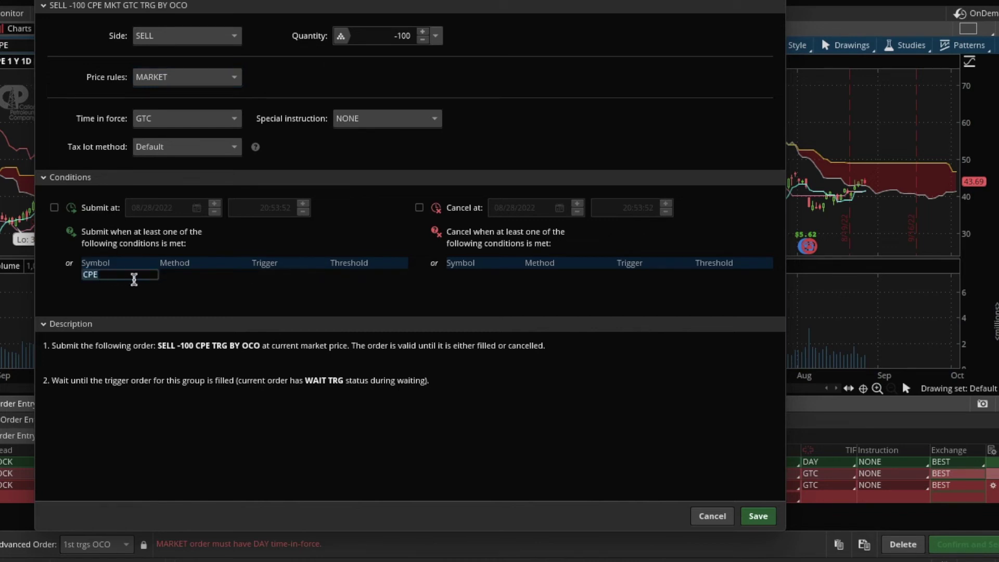
pyautogui.click(177, 276)
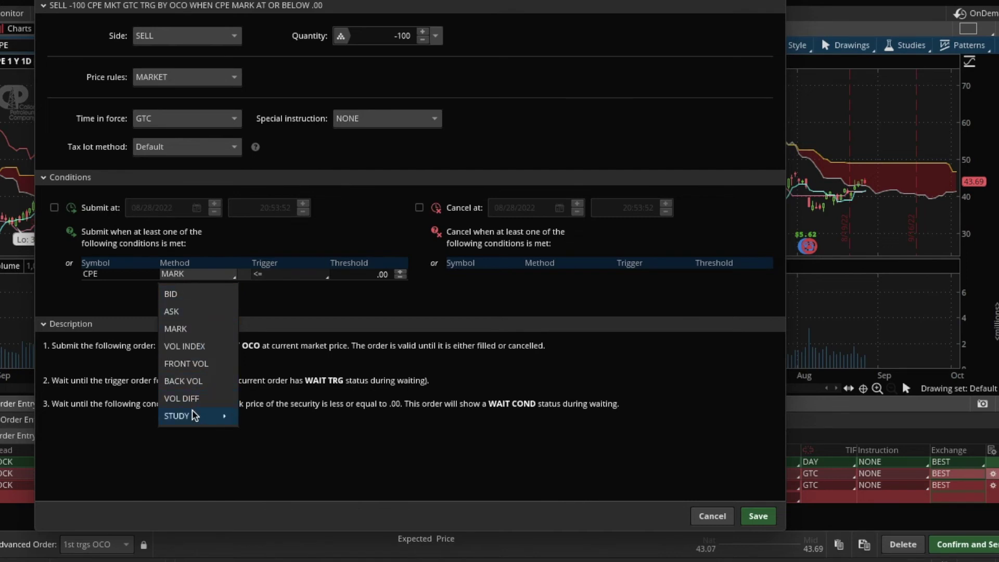
pyautogui.moveTo(193, 417)
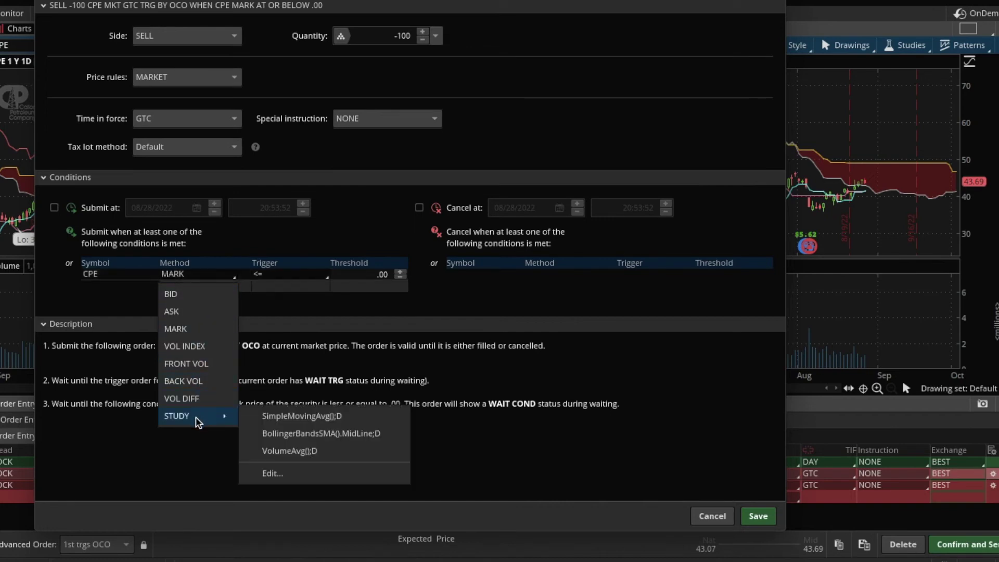
pyautogui.click(293, 475)
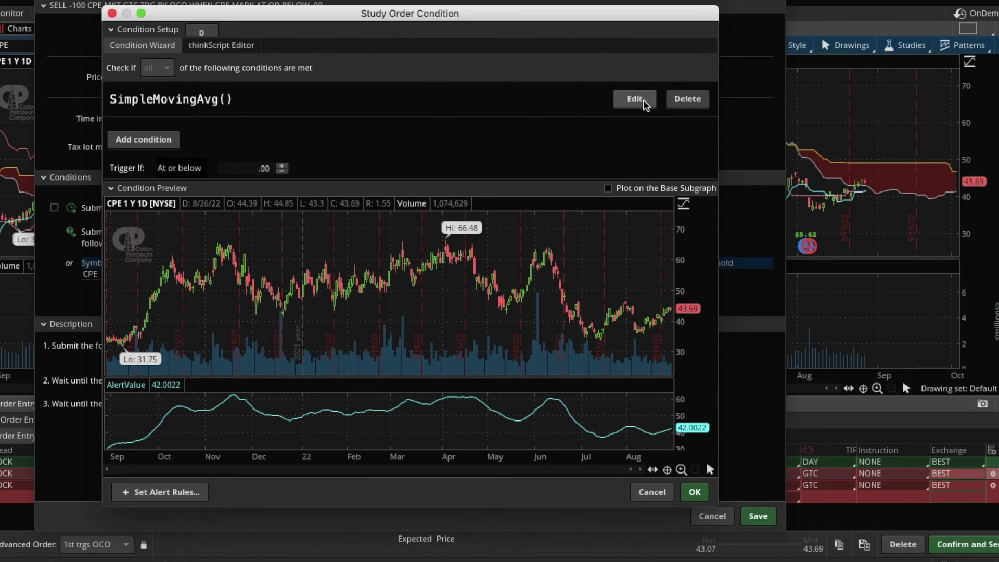
# Edit the SimpleMovingAvg condition and replace its study with Ichimoku, using the Tenkan plot
pyautogui.click(627, 104)
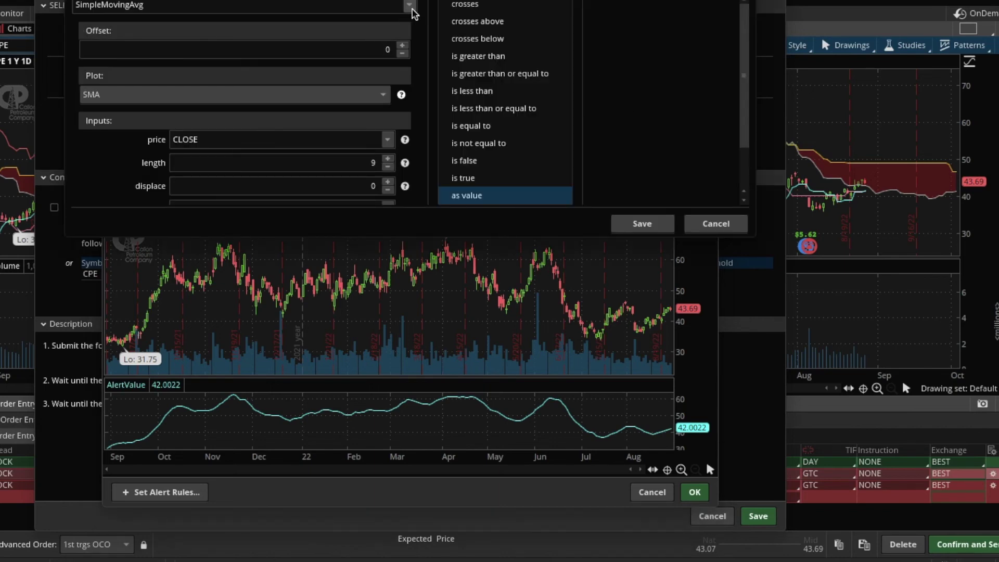
pyautogui.click(410, 6)
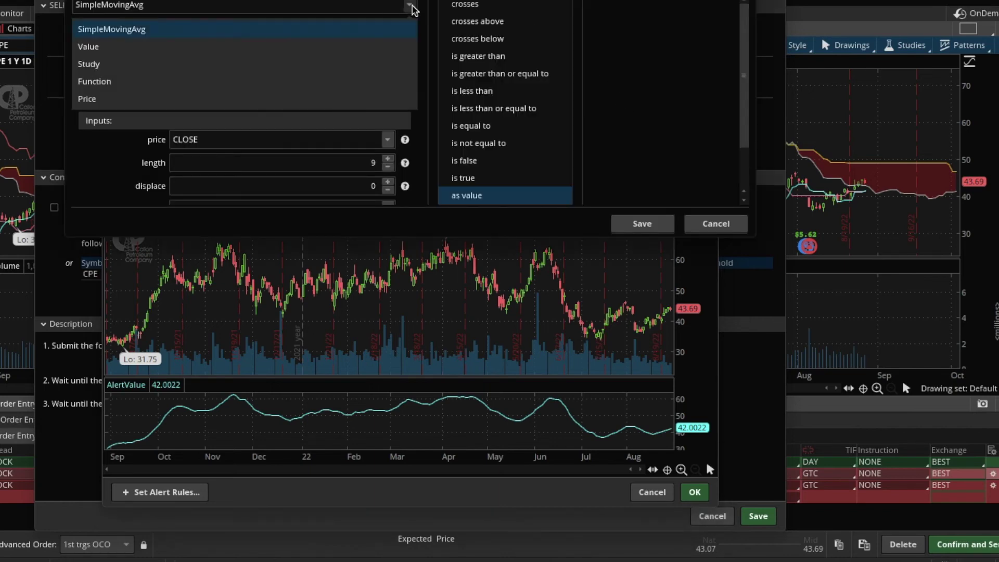
pyautogui.moveTo(416, 0); pyautogui.dragTo(414, 43)
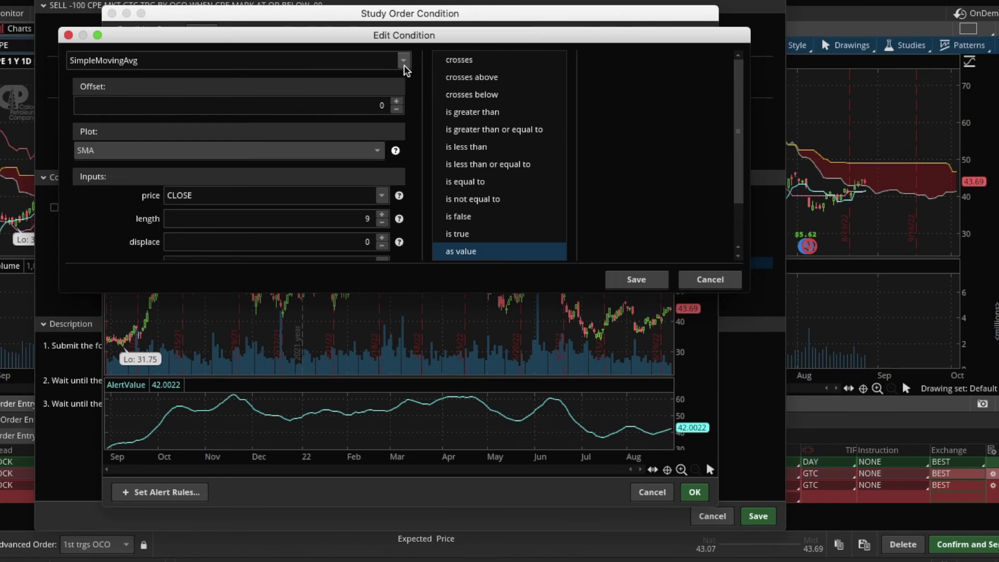
pyautogui.click(404, 65)
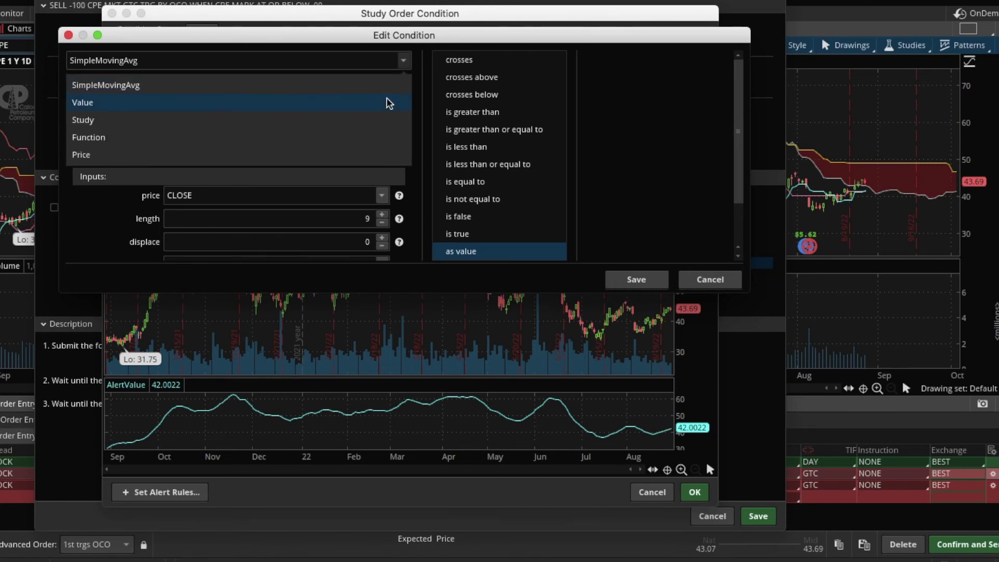
pyautogui.click(377, 120)
pyautogui.click(305, 62)
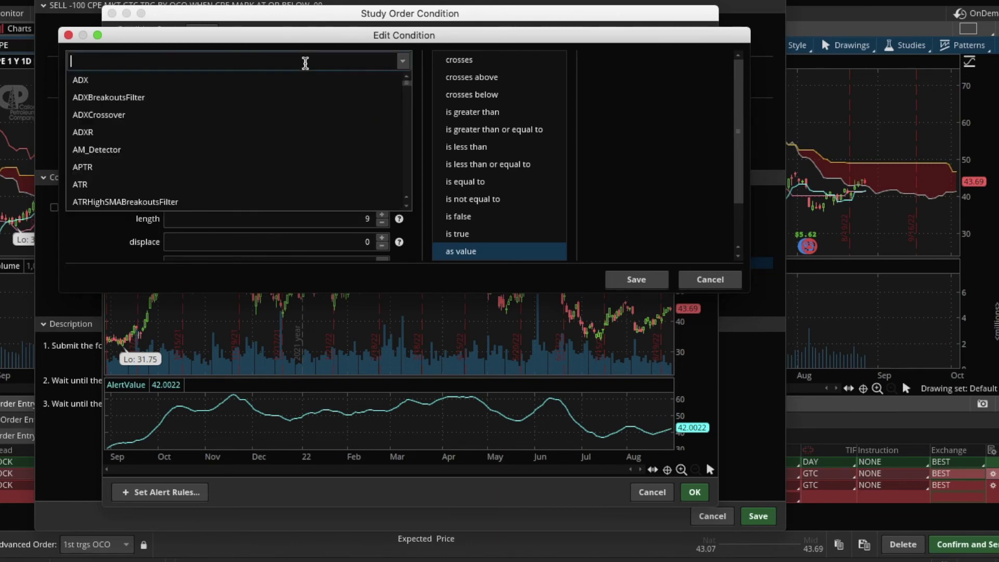
pyautogui.write('ichi')
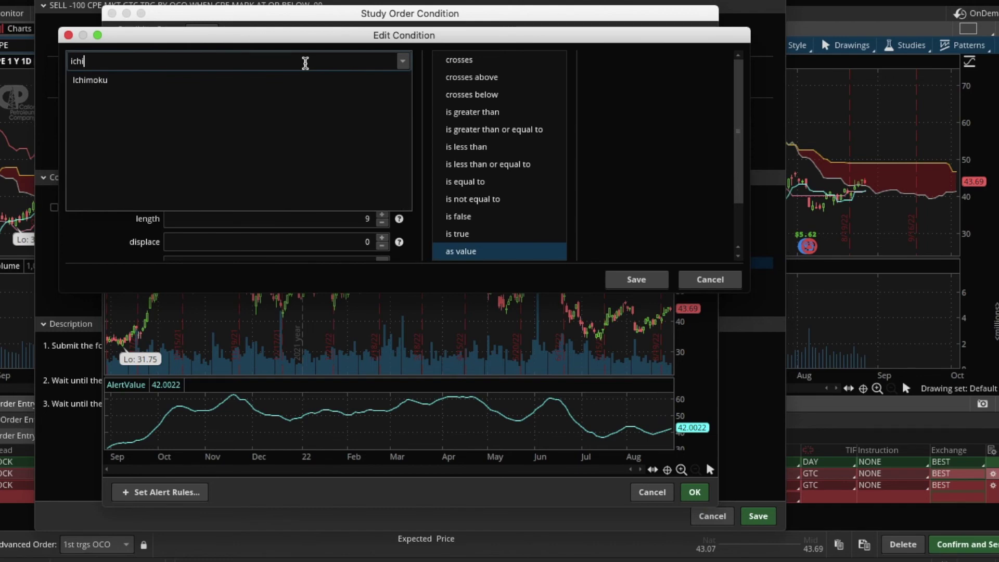
pyautogui.click(90, 80)
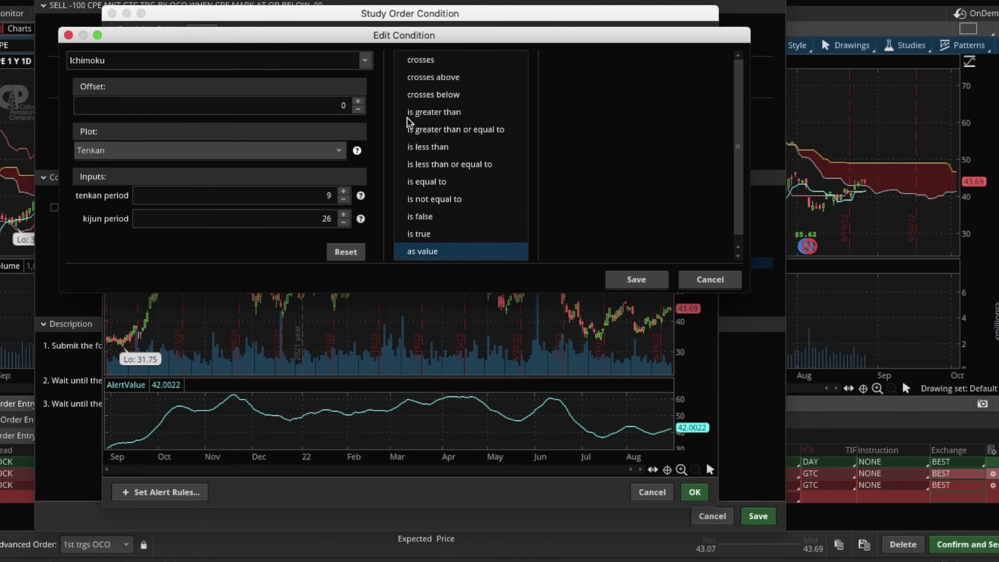
# Set the condition's comparison to crosses below, against the Ichimoku study's Kijun plot
pyautogui.click(441, 98)
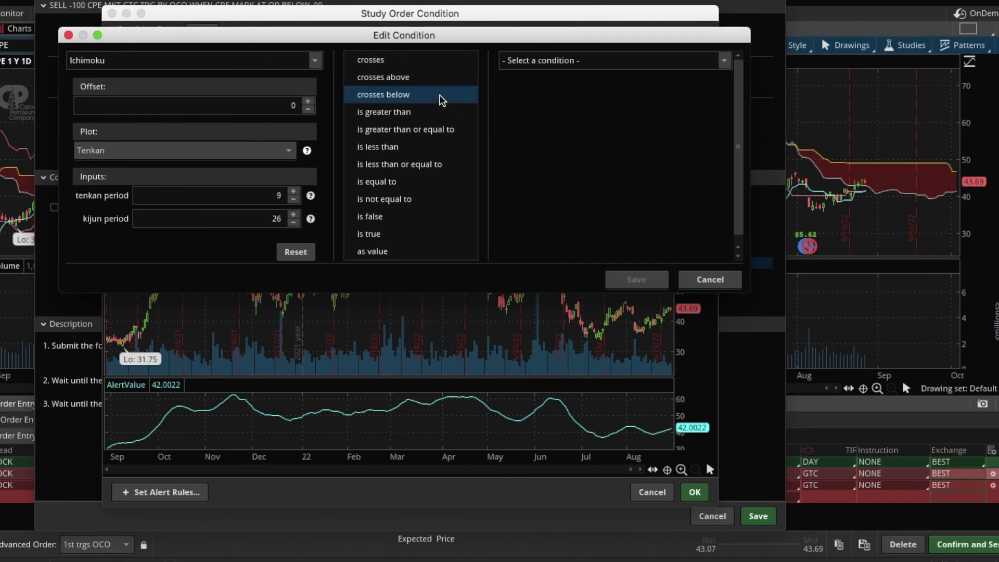
pyautogui.click(724, 60)
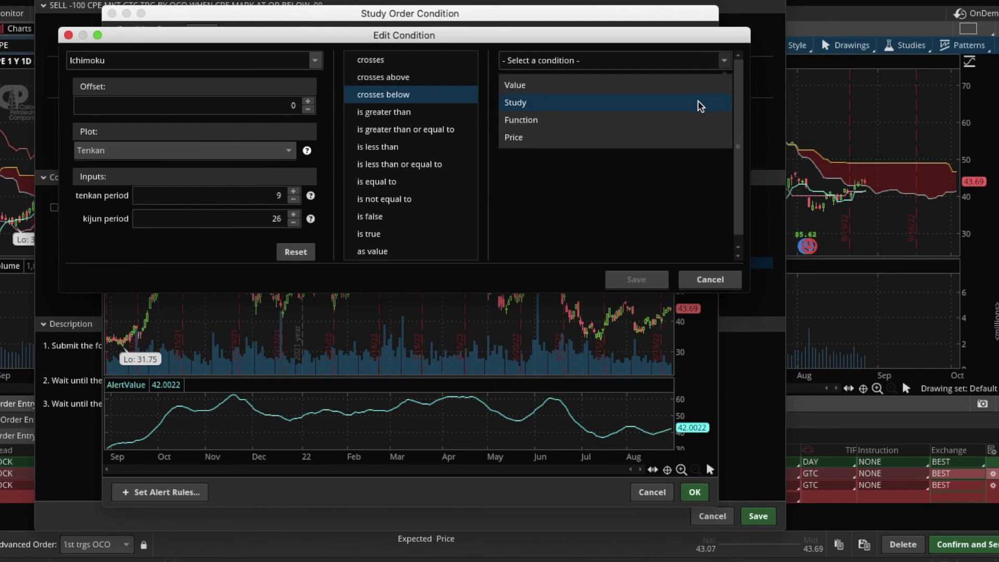
pyautogui.click(699, 104)
pyautogui.click(653, 62)
pyautogui.write('ichimo')
pyautogui.click(567, 83)
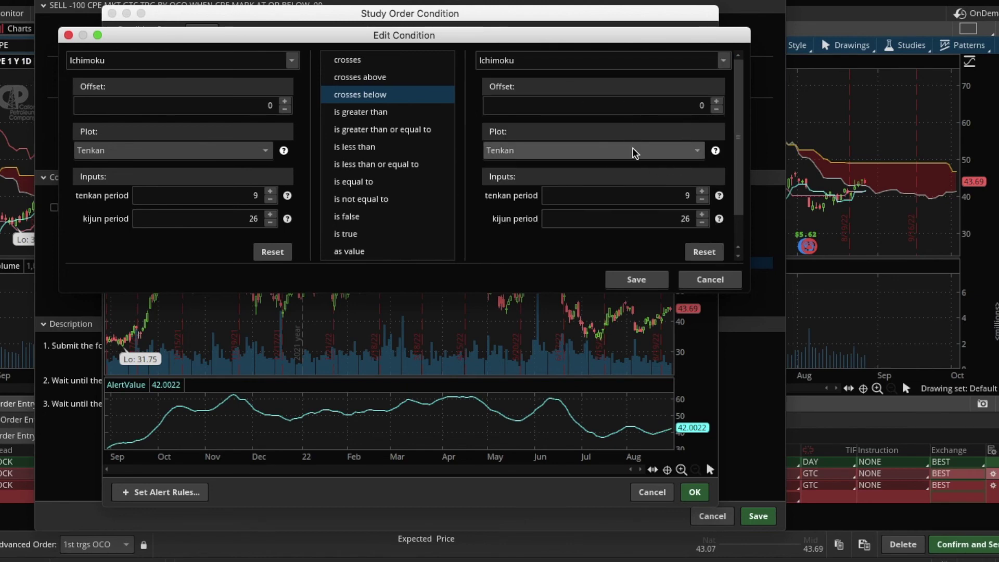
pyautogui.click(660, 154)
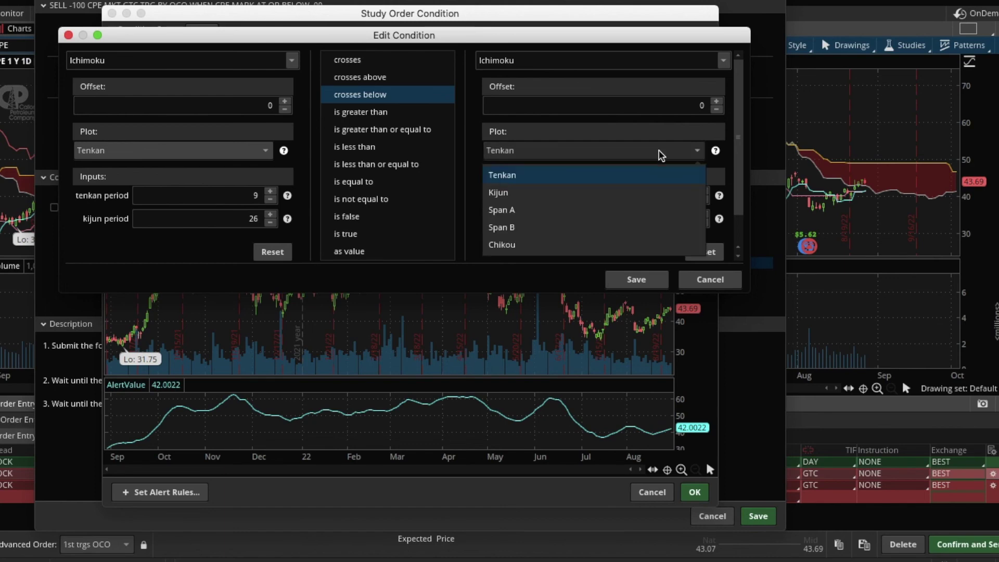
pyautogui.click(644, 188)
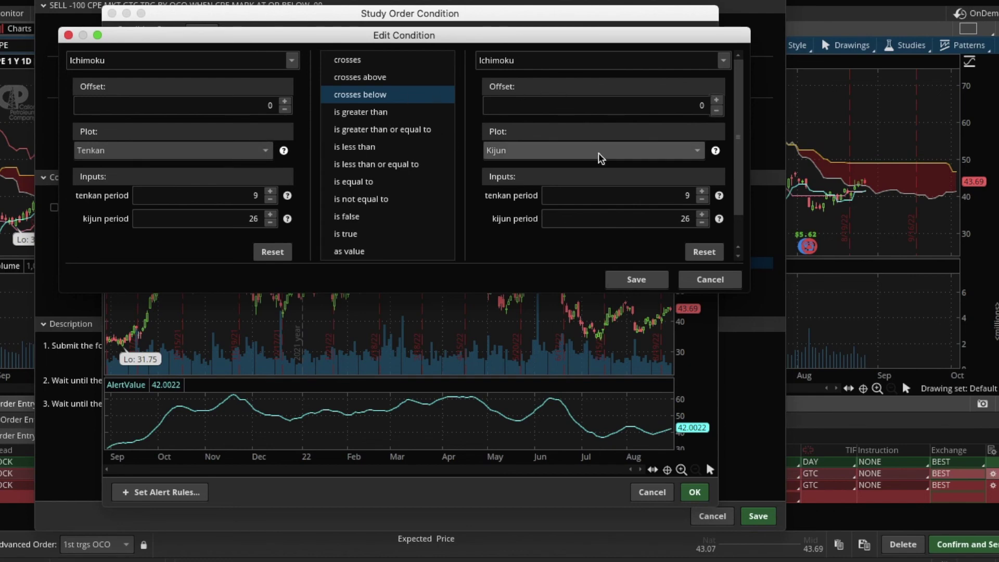
# Save the Tenkan-crosses-below-Kijun condition and apply it to the market sell order's rules
pyautogui.click(635, 281)
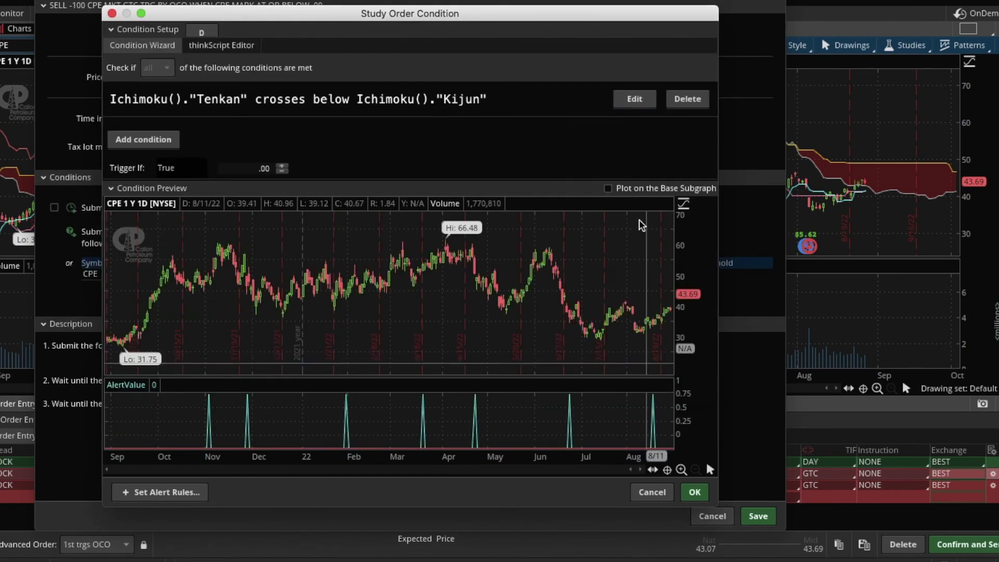
pyautogui.click(696, 495)
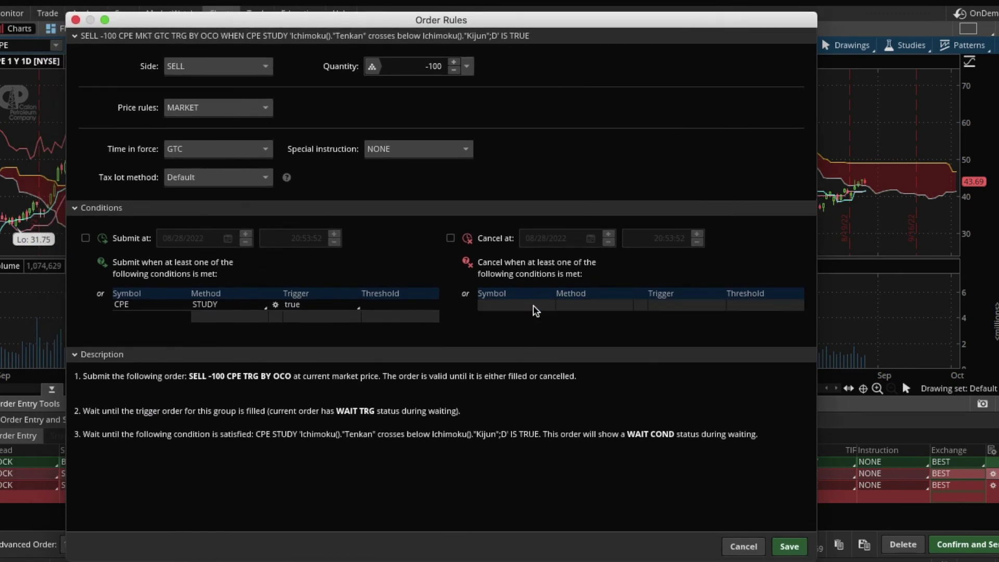
pyautogui.click(788, 547)
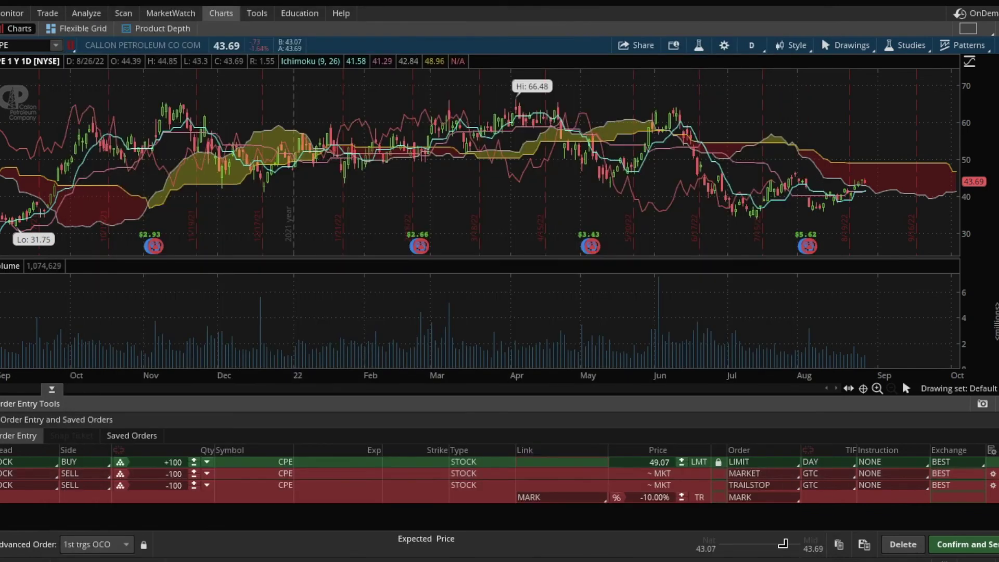